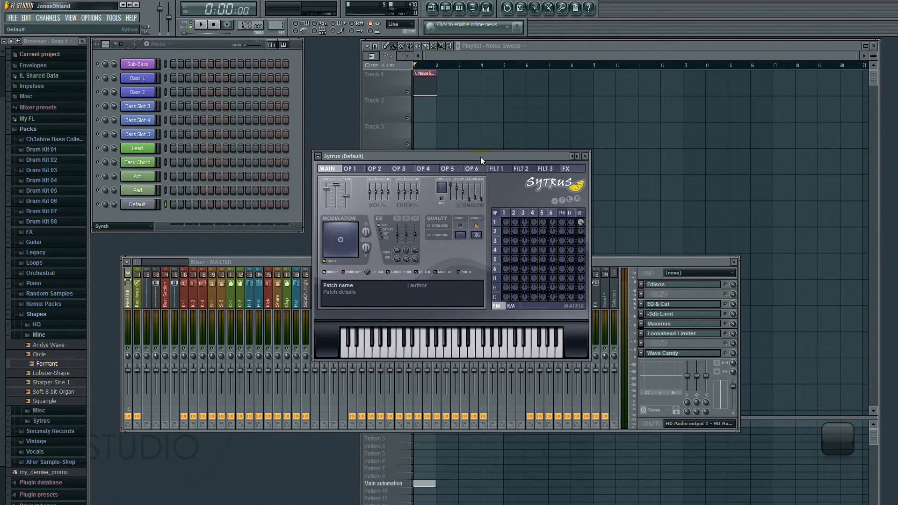
# Step: Look through several Sytrus operator pages and return to the main page, moving the plugin window clear of the mixer
pyautogui.moveTo(482, 156); pyautogui.dragTo(489, 132)
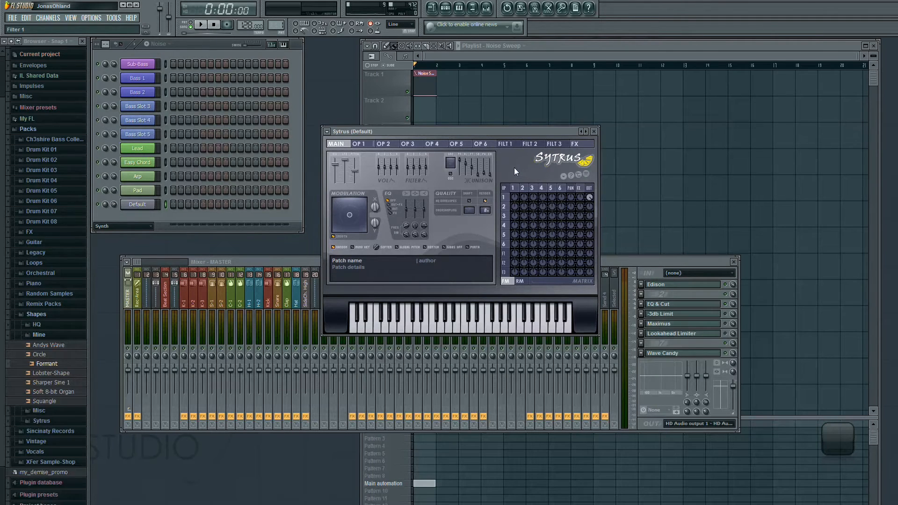
pyautogui.moveTo(500, 130); pyautogui.dragTo(493, 130)
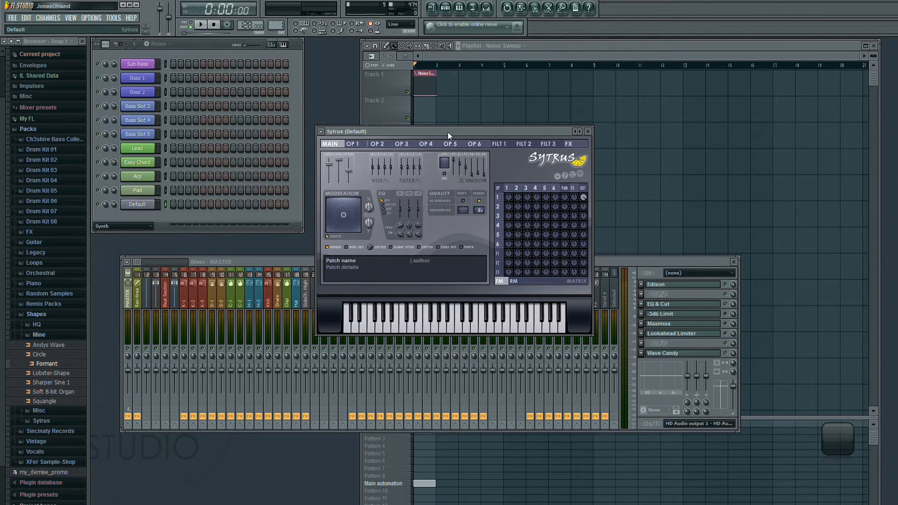
pyautogui.click(360, 145)
pyautogui.click(383, 145)
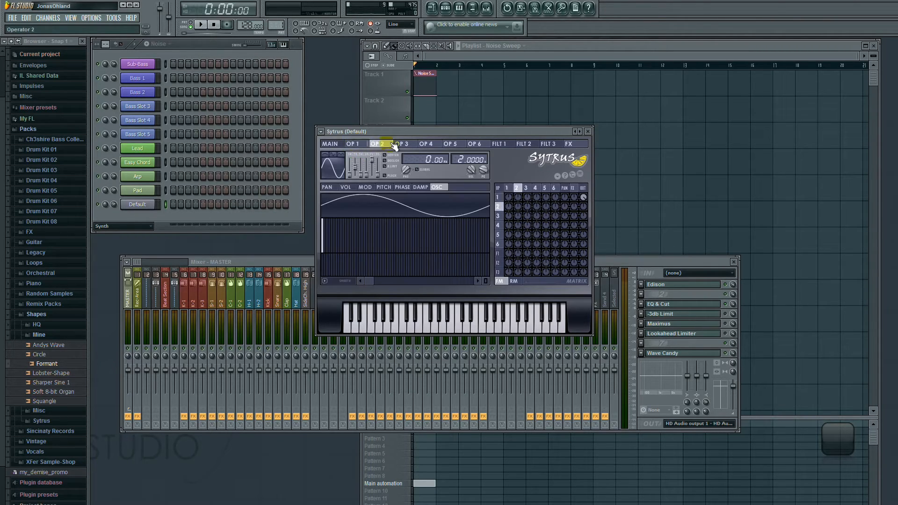
pyautogui.click(475, 145)
pyautogui.click(414, 145)
pyautogui.click(336, 145)
pyautogui.moveTo(394, 134); pyautogui.dragTo(399, 126)
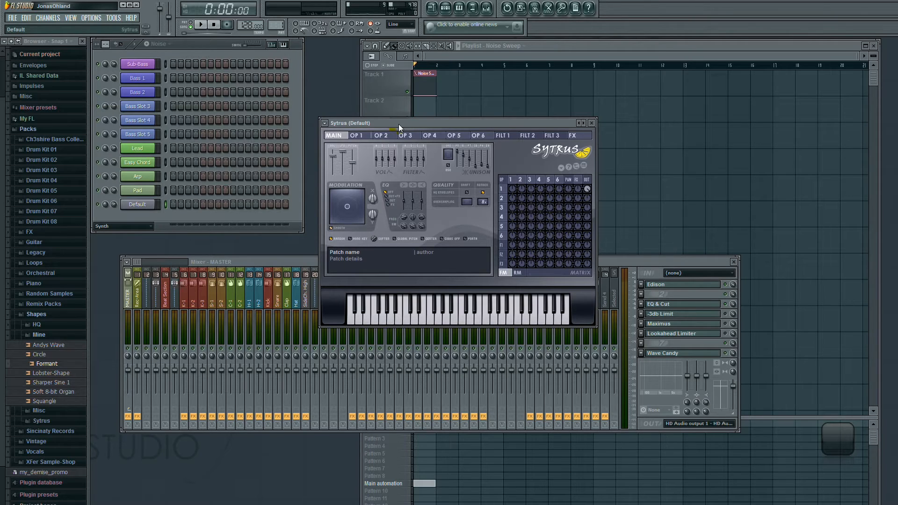
pyautogui.moveTo(398, 125); pyautogui.dragTo(410, 125)
# Step: Compare the pages of operators 1, 2 and 3, ending on operator 1's oscillator view
pyautogui.click(371, 137)
pyautogui.click(392, 137)
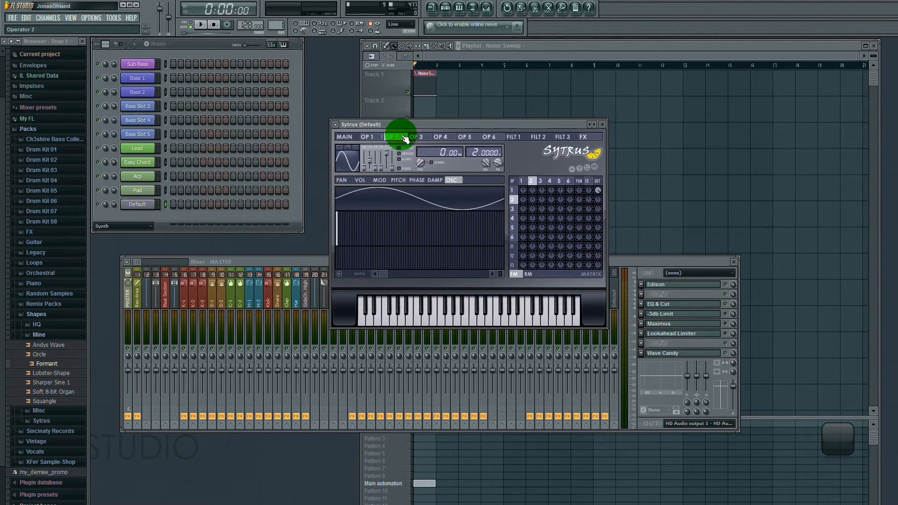
pyautogui.click(415, 137)
pyautogui.click(369, 137)
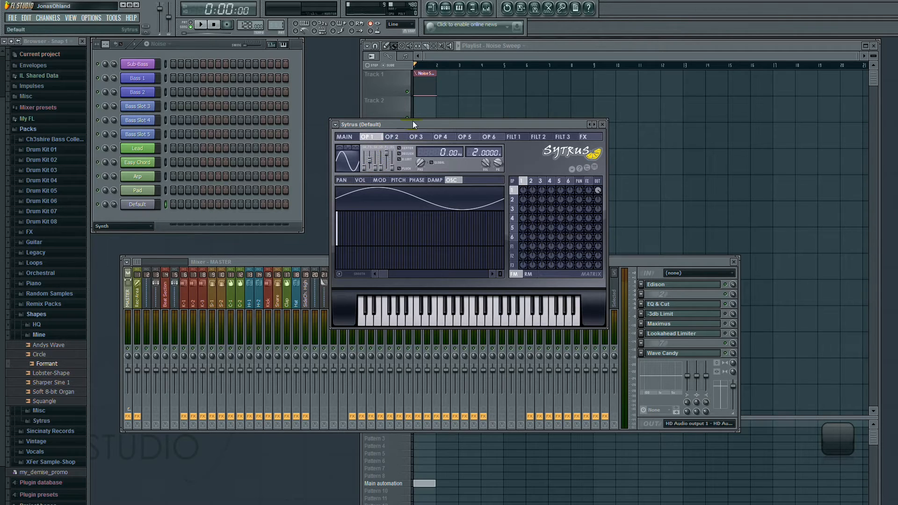
pyautogui.moveTo(412, 121); pyautogui.dragTo(444, 124)
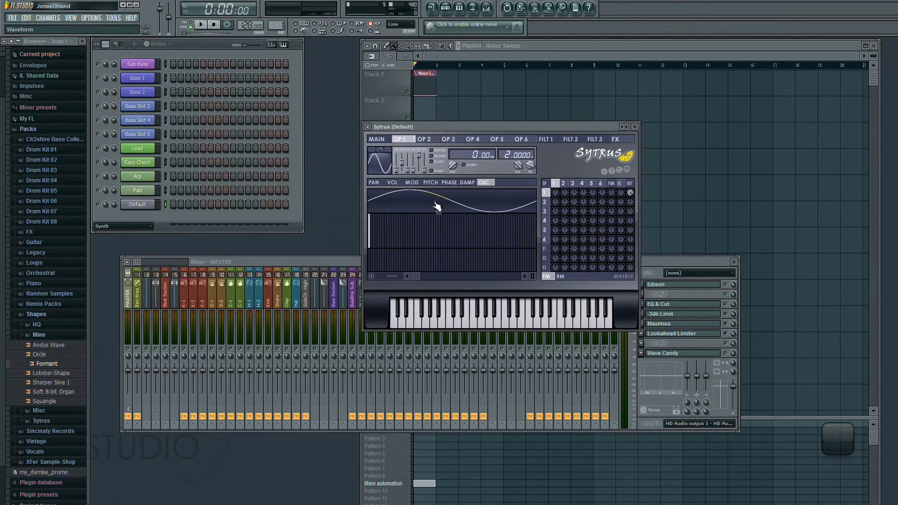
pyautogui.moveTo(455, 126); pyautogui.dragTo(460, 125)
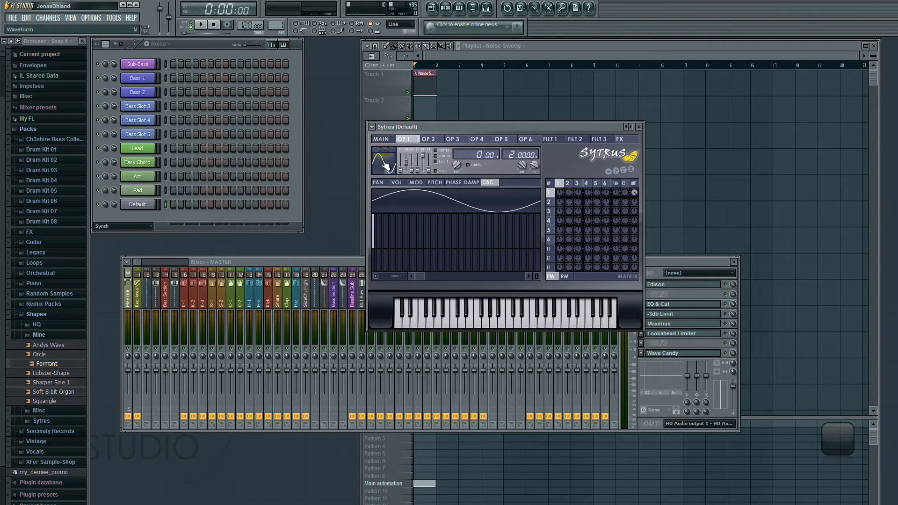
# Step: Reshape operator 1's sine waveform with its shape slider and audition a note before and after the change
pyautogui.press('i')
pyautogui.press('i')
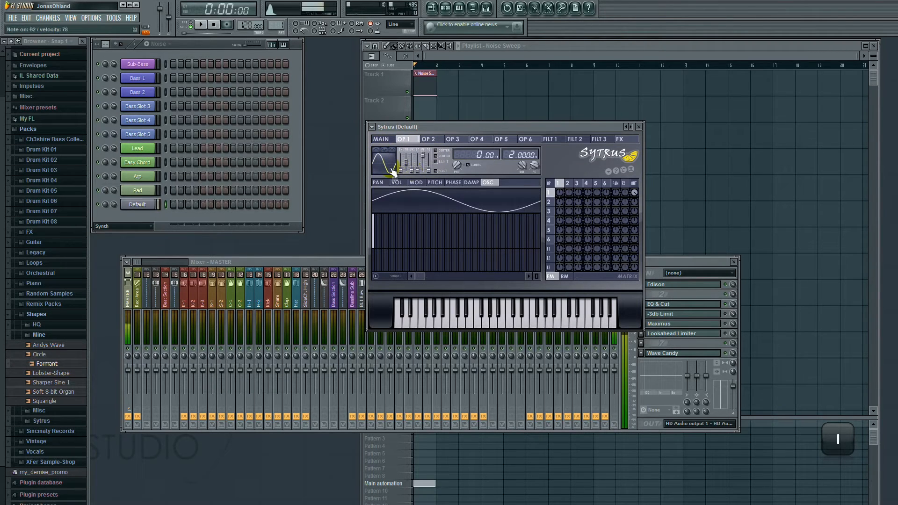
pyautogui.moveTo(405, 170)
pyautogui.mouseDown()
pyautogui.moveTo(406, 161)
pyautogui.moveTo(413, 172)
pyautogui.moveTo(419, 152)
pyautogui.moveTo(417, 165)
pyautogui.mouseUp()
pyautogui.press('i')
pyautogui.press('i')
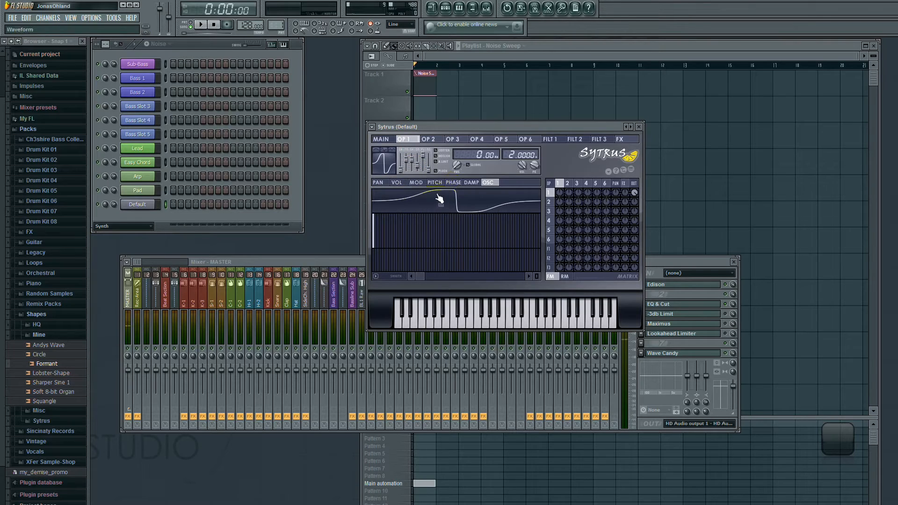
# Step: Examine operator 1's volume, pitch and phase articulators, including the volume key mapping, and return to the volume envelope
pyautogui.click(398, 182)
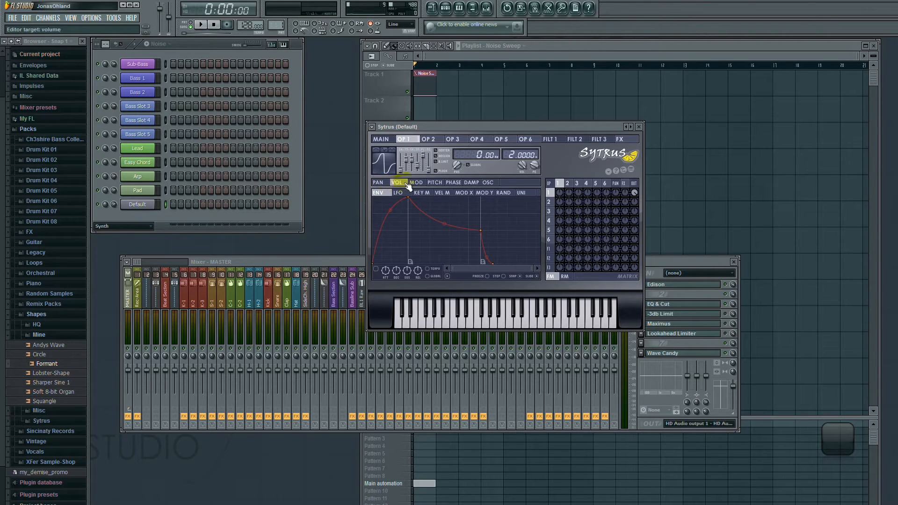
pyautogui.click(437, 183)
pyautogui.click(453, 183)
pyautogui.click(395, 182)
pyautogui.click(420, 193)
pyautogui.click(464, 193)
pyautogui.click(421, 192)
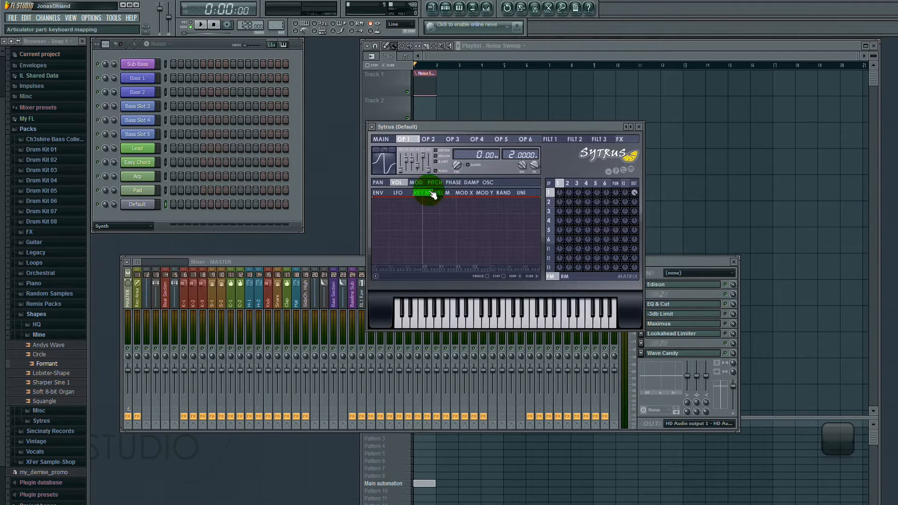
pyautogui.click(378, 193)
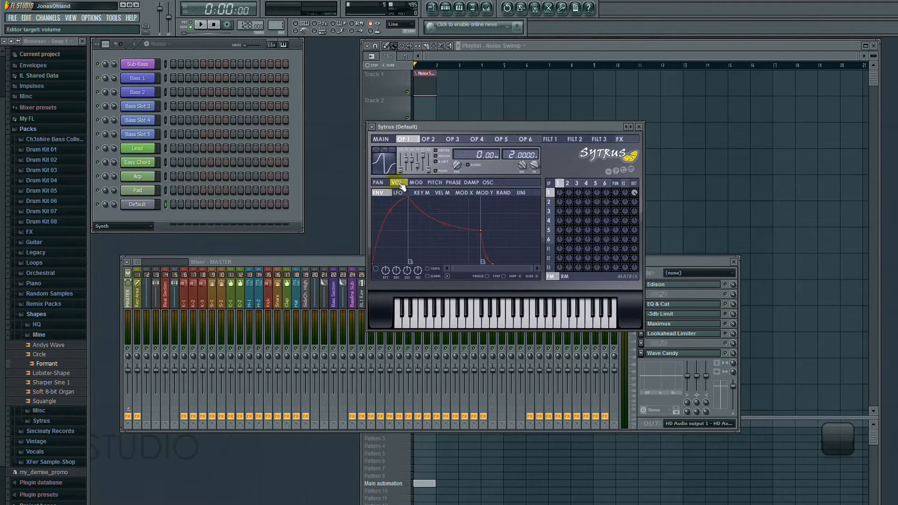
# Step: Enable operator 1's volume envelope, test it with a note, and view the volume LFO
pyautogui.click(377, 269)
pyautogui.click(443, 304)
pyautogui.click(398, 192)
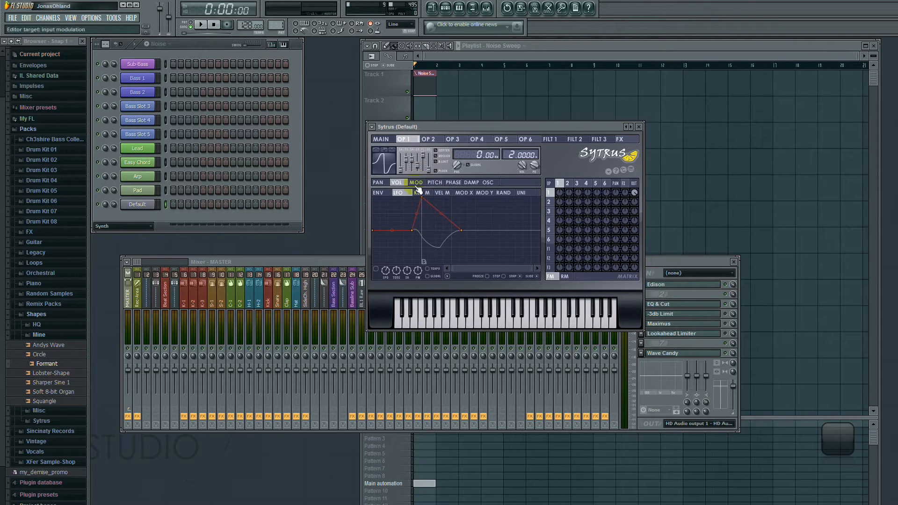
pyautogui.click(381, 193)
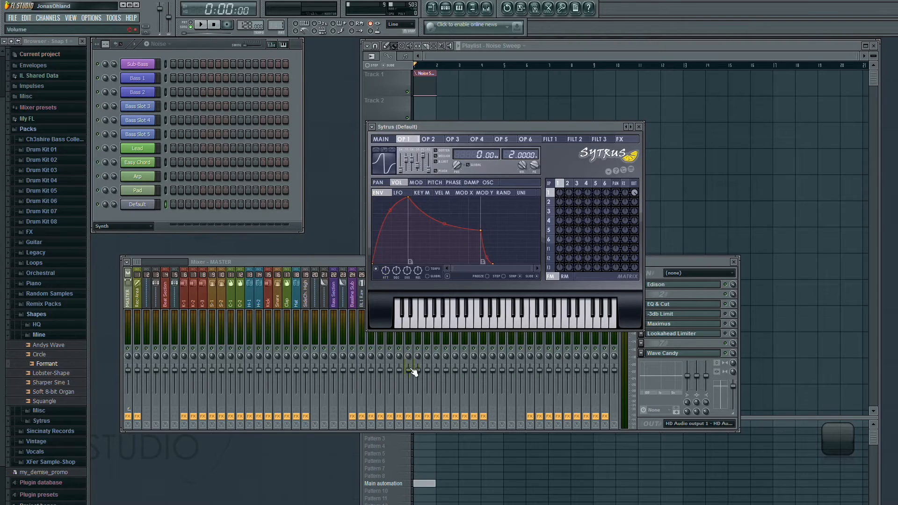
pyautogui.click(397, 193)
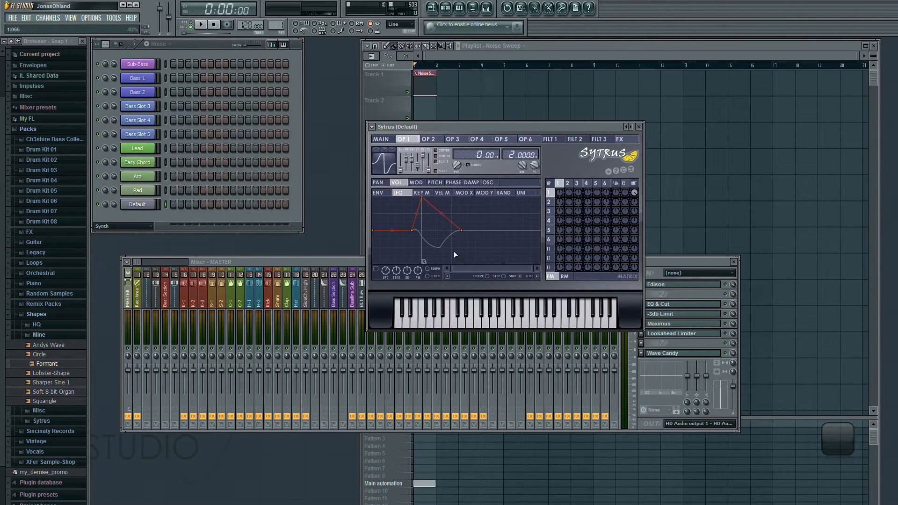
# Step: Set operator 1's oscillator back to Sine and try out different magnitudes for its lower harmonics
pyautogui.click(498, 187)
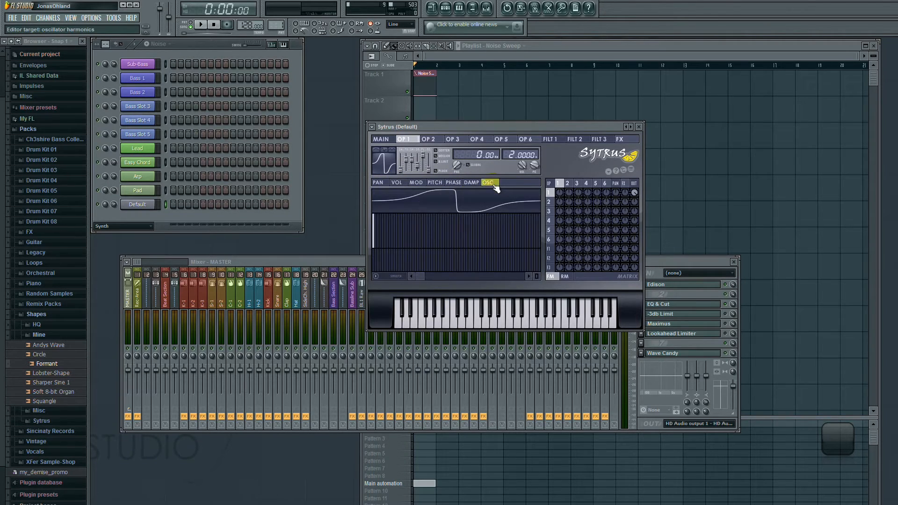
pyautogui.click(391, 168)
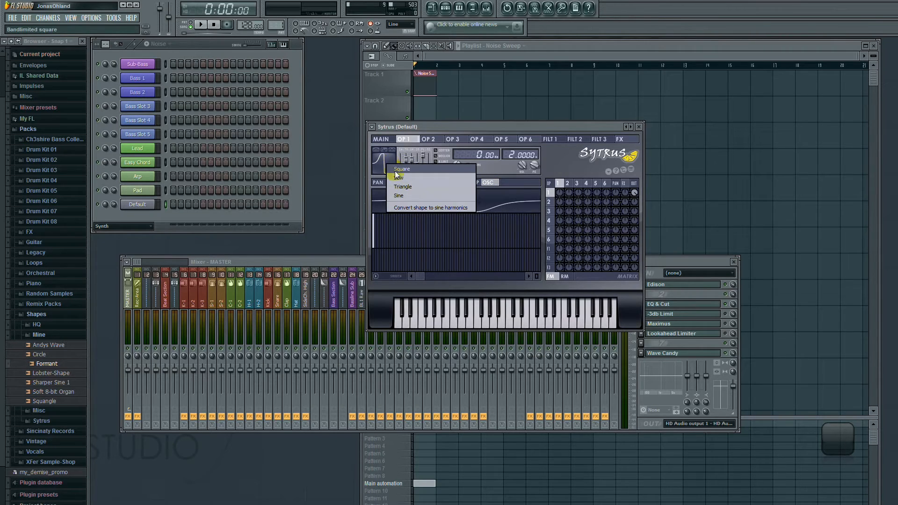
pyautogui.click(398, 195)
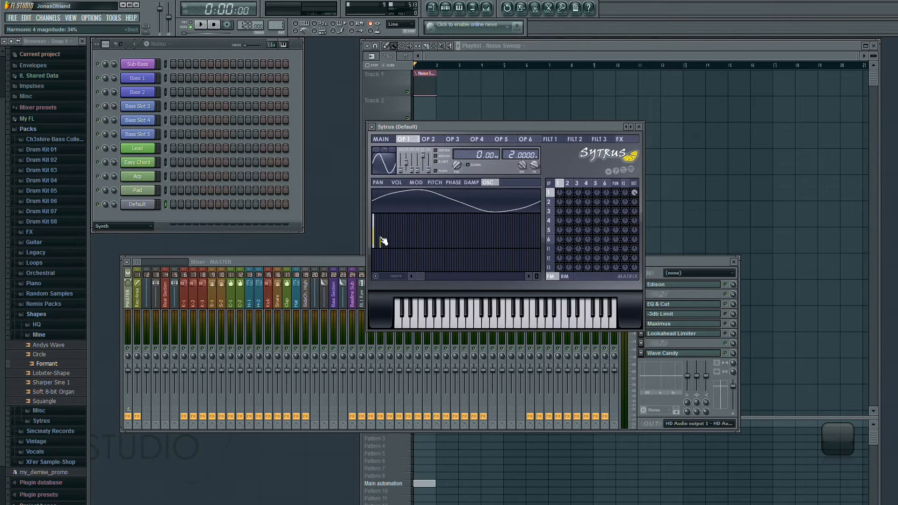
pyautogui.click(397, 243)
pyautogui.moveTo(382, 251)
pyautogui.mouseDown()
pyautogui.moveTo(401, 251)
pyautogui.moveTo(392, 261)
pyautogui.moveTo(369, 250)
pyautogui.moveTo(379, 257)
pyautogui.mouseUp()
pyautogui.click(375, 223)
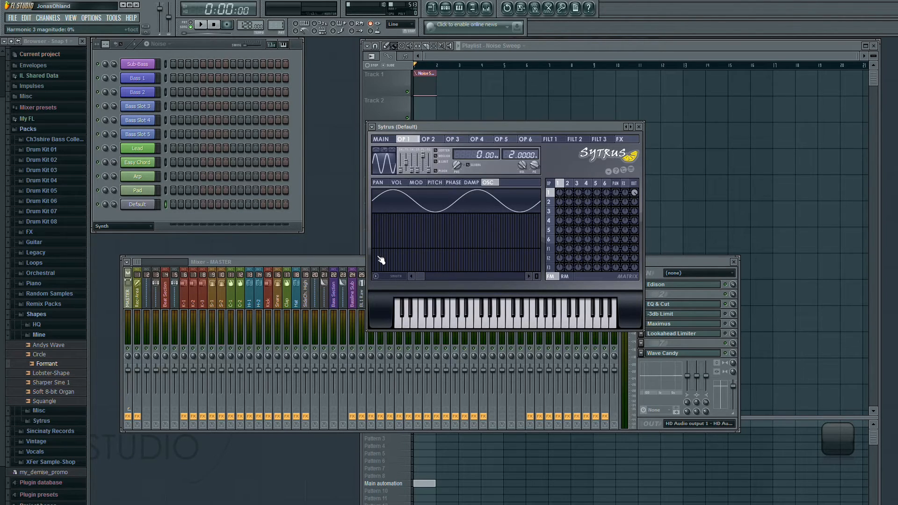
pyautogui.click(392, 234)
pyautogui.moveTo(373, 223)
pyautogui.mouseDown()
pyautogui.moveTo(416, 245)
pyautogui.moveTo(360, 254)
pyautogui.moveTo(416, 267)
pyautogui.mouseUp()
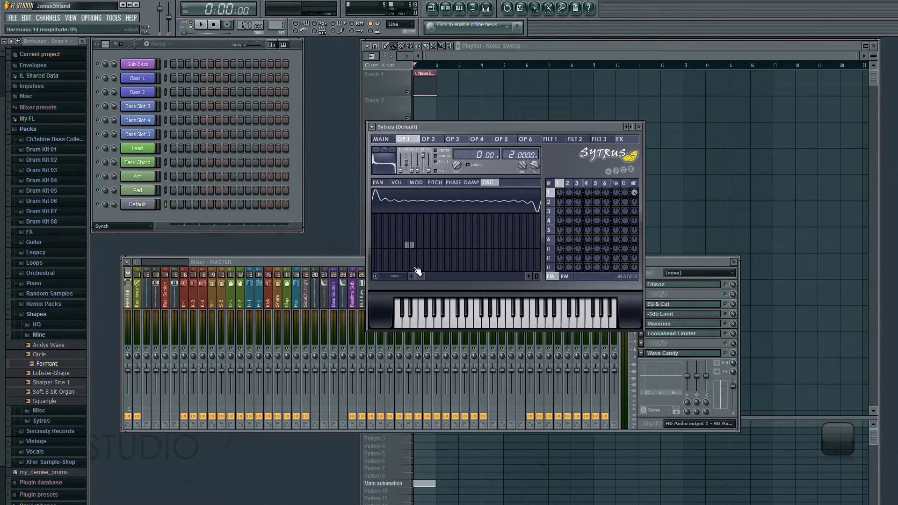
# Step: Set operator 1's waveform to Saw, convert the shape to sine harmonics, and redraw the lower harmonic magnitudes
pyautogui.click(386, 163)
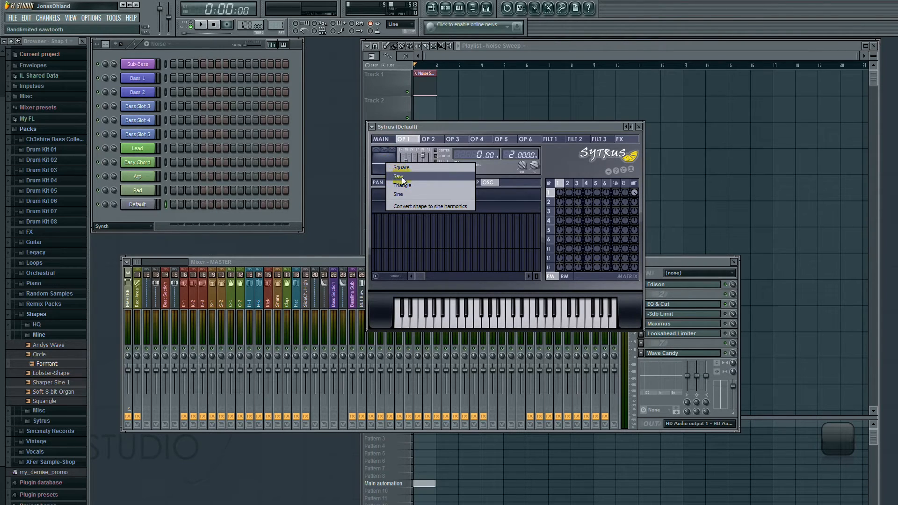
pyautogui.click(407, 177)
pyautogui.click(386, 167)
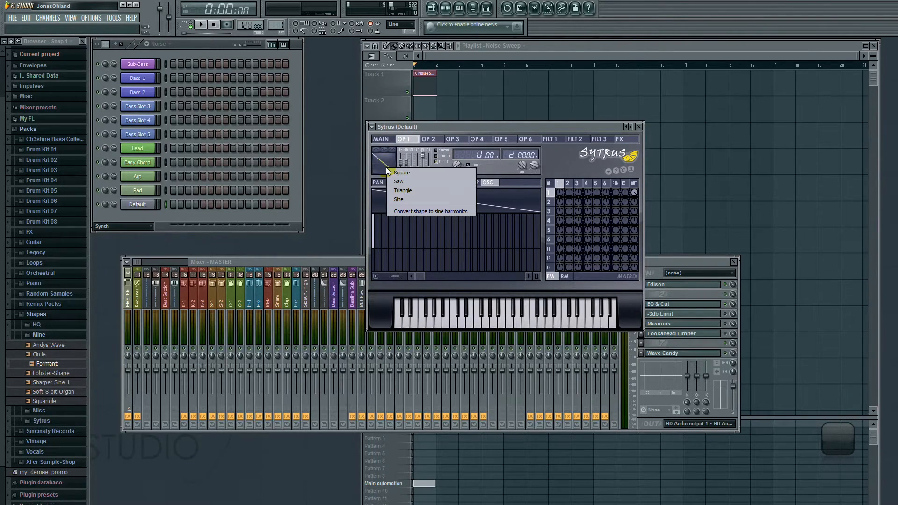
pyautogui.click(394, 212)
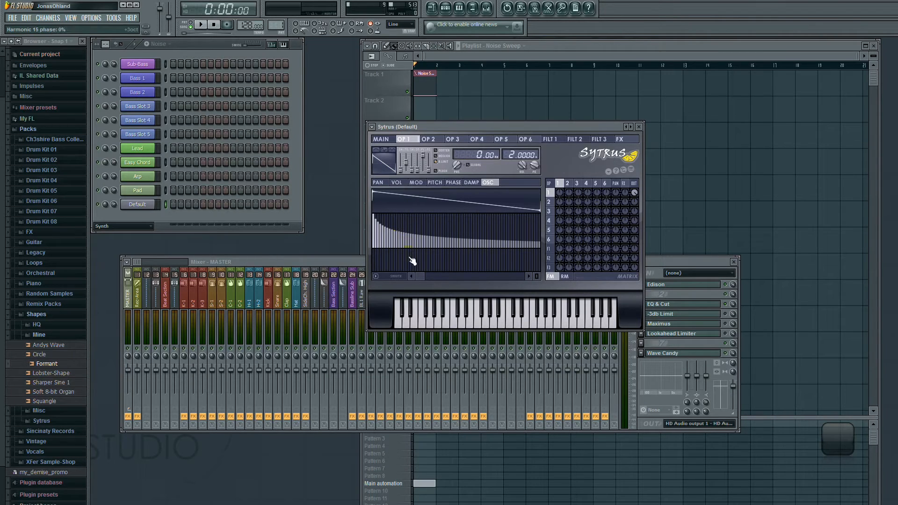
pyautogui.moveTo(417, 276); pyautogui.dragTo(398, 271)
pyautogui.moveTo(392, 229)
pyautogui.mouseDown()
pyautogui.moveTo(411, 237)
pyautogui.moveTo(379, 220)
pyautogui.mouseUp()
# Step: Set operator 1's waveform to Square and convert the shape to sine harmonics
pyautogui.rightClick(382, 168)
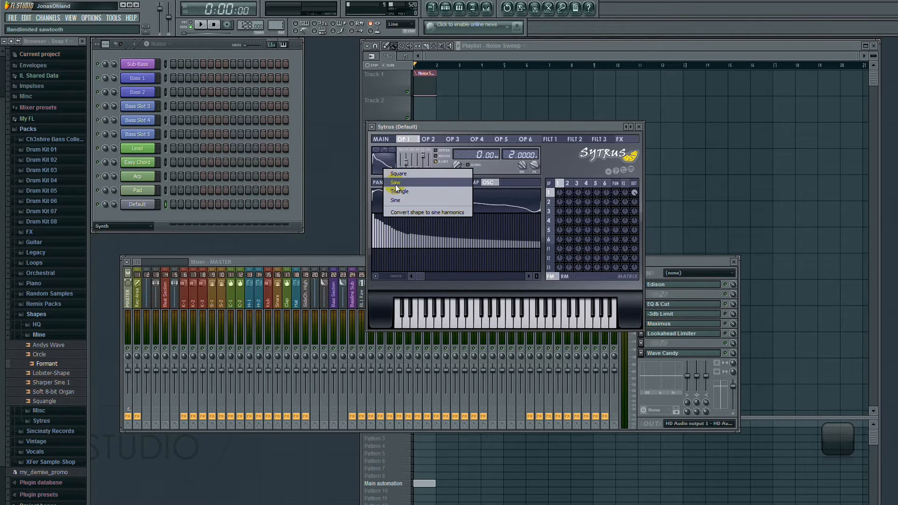
pyautogui.click(403, 173)
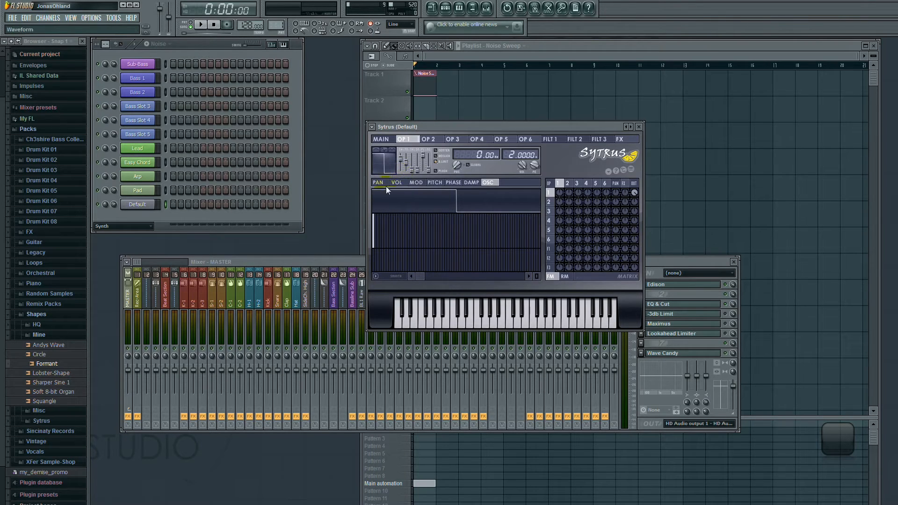
pyautogui.rightClick(384, 168)
pyautogui.click(392, 208)
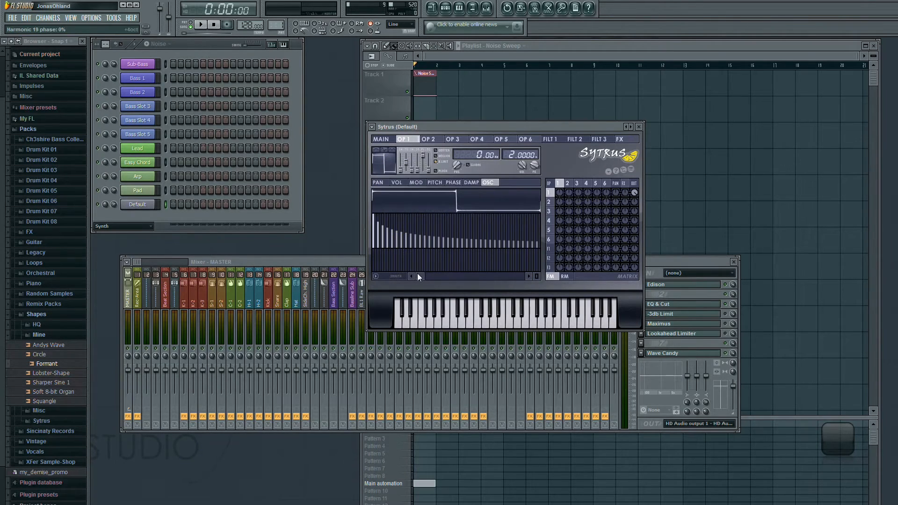
pyautogui.moveTo(418, 276); pyautogui.dragTo(390, 278)
# Step: Open Edison from the Rec-Area mixer track and arrange the windows so that Edison and Sytrus are both accessible
pyautogui.click(137, 292)
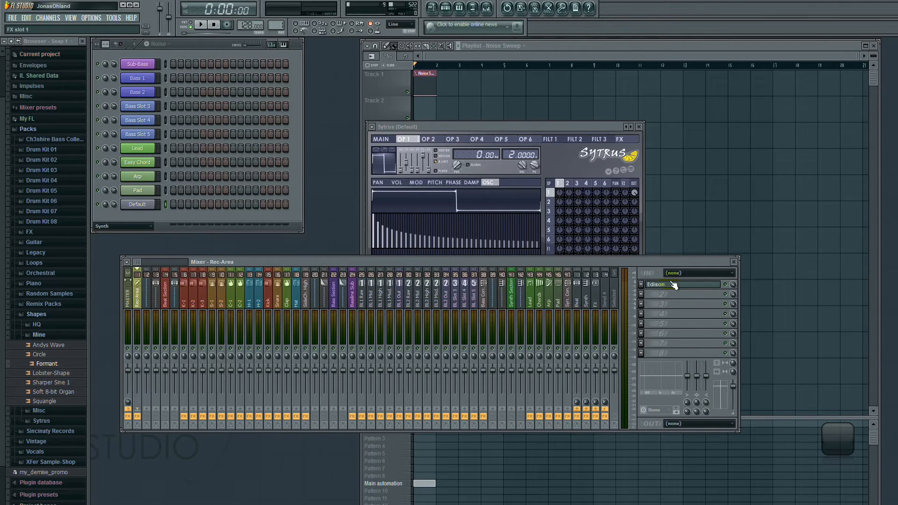
pyautogui.moveTo(657, 261); pyautogui.dragTo(671, 346)
pyautogui.click(672, 370)
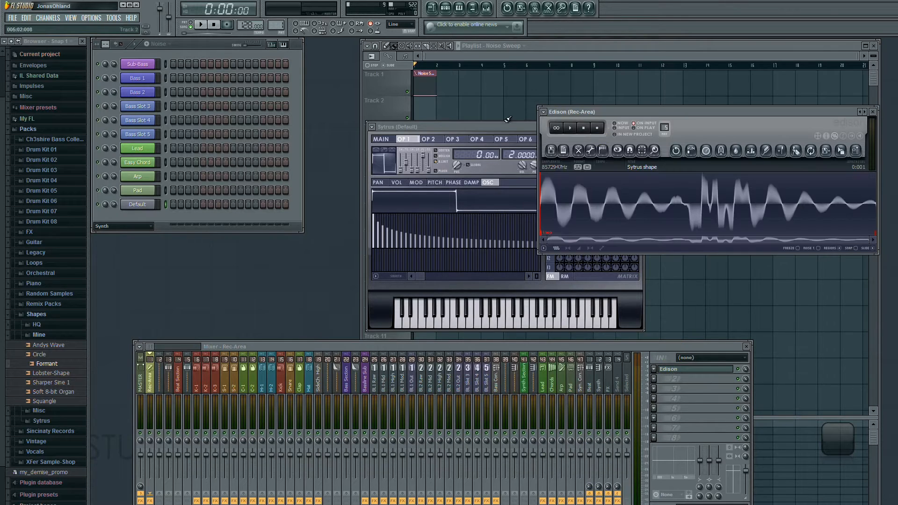
pyautogui.moveTo(489, 126); pyautogui.dragTo(363, 101)
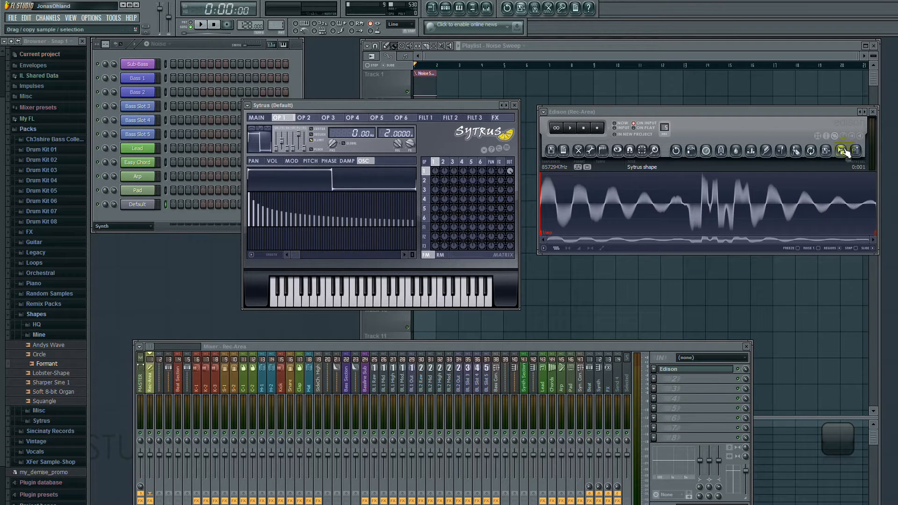
# Step: Load Edison's "Sytrus shape" sample as operator 1's waveform, audition it, and close Edison
pyautogui.moveTo(845, 149); pyautogui.dragTo(326, 179)
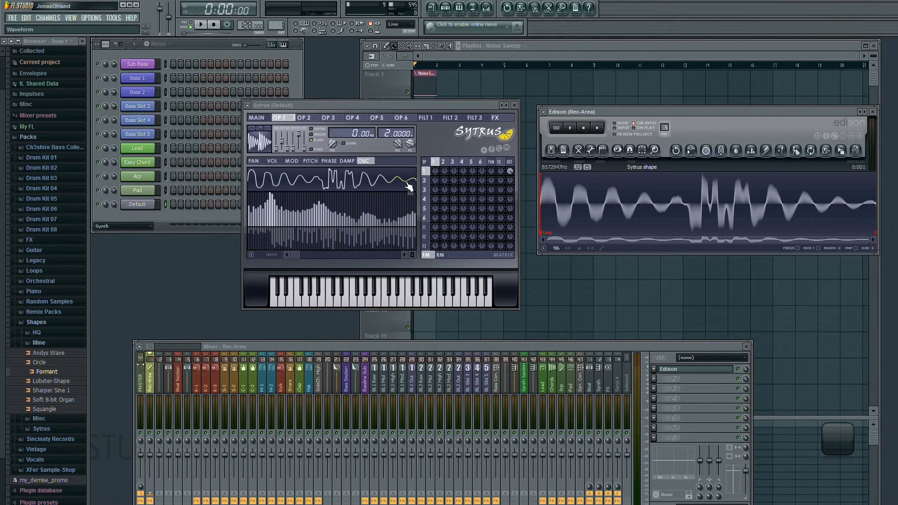
pyautogui.click(333, 105)
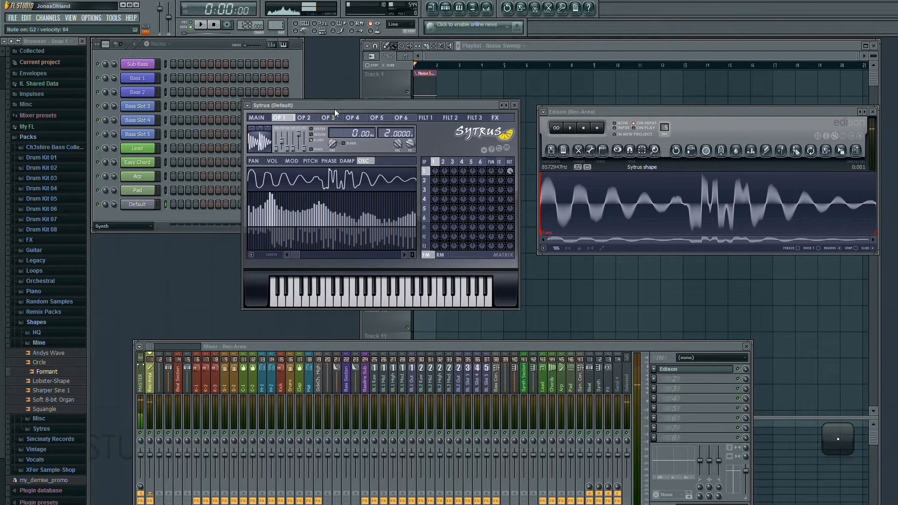
pyautogui.click(872, 112)
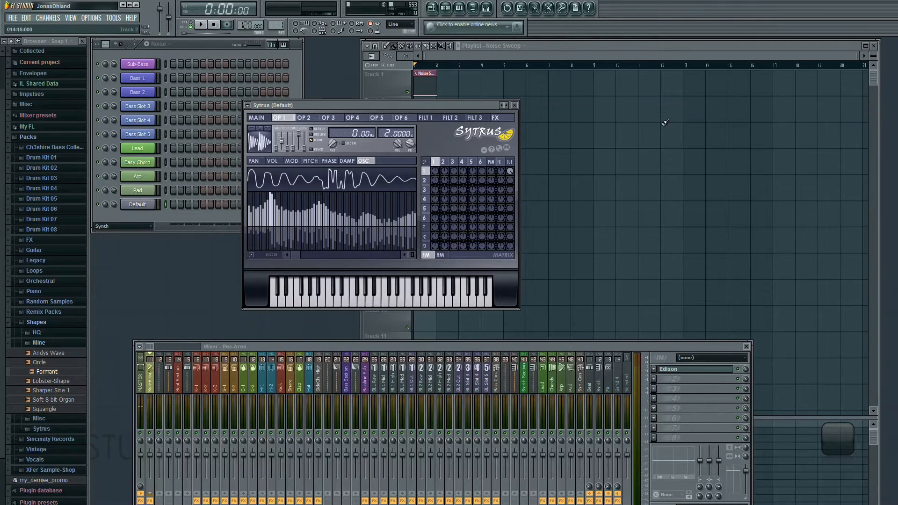
# Step: Point out the operators in the modulation matrix and reset operator 1's waveform to Sine
pyautogui.click(462, 163)
pyautogui.moveTo(462, 163); pyautogui.dragTo(424, 219)
pyautogui.click(256, 145)
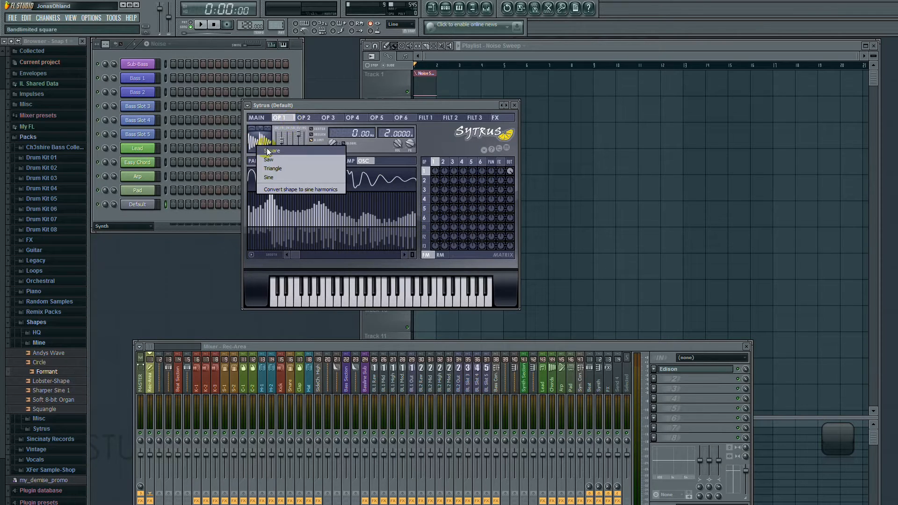
pyautogui.click(269, 176)
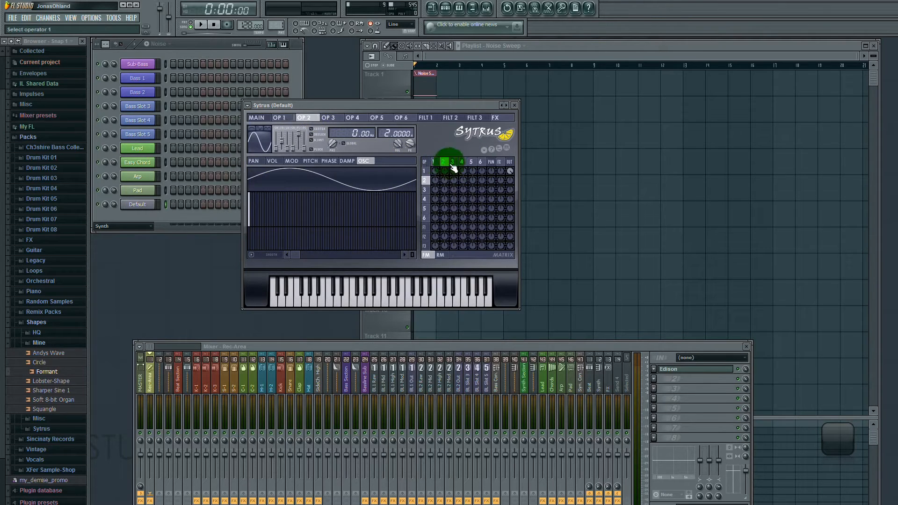
# Step: Set operator 2's frequency ratio to 0 and its frequency modulation of operator 1 to 100%
pyautogui.click(295, 117)
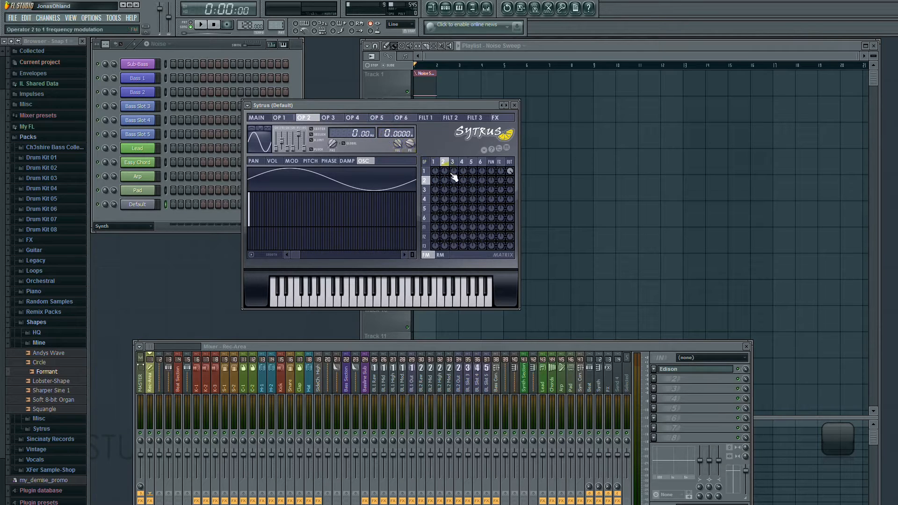
pyautogui.moveTo(444, 171); pyautogui.dragTo(445, 166)
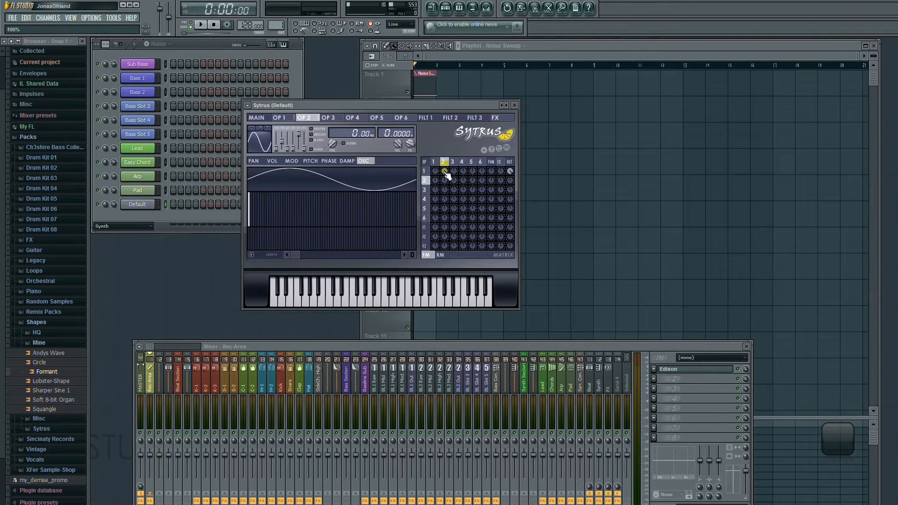
pyautogui.click(282, 118)
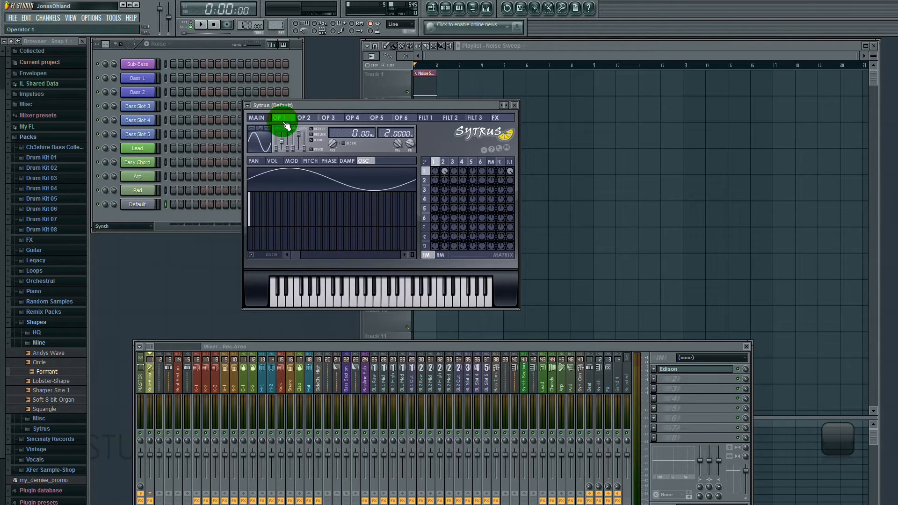
pyautogui.click(303, 120)
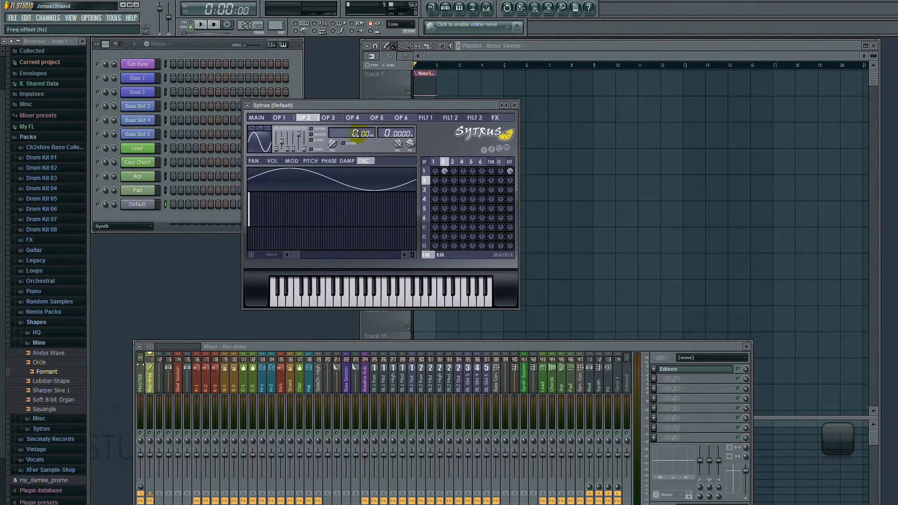
# Step: Hold a note while sweeping operator 2's frequency offset up to about 342 Hz, and reset the offset to 0 Hz
pyautogui.press('i')
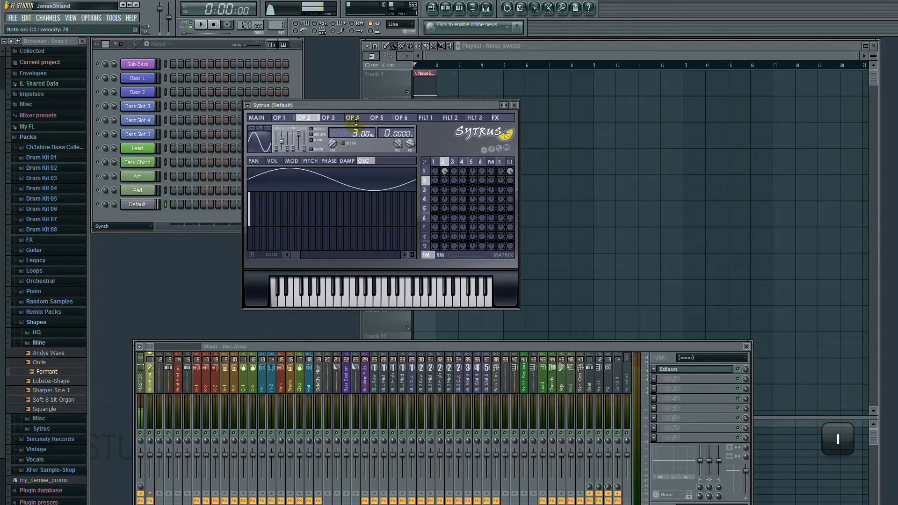
pyautogui.moveTo(357, 115); pyautogui.dragTo(488, 449)
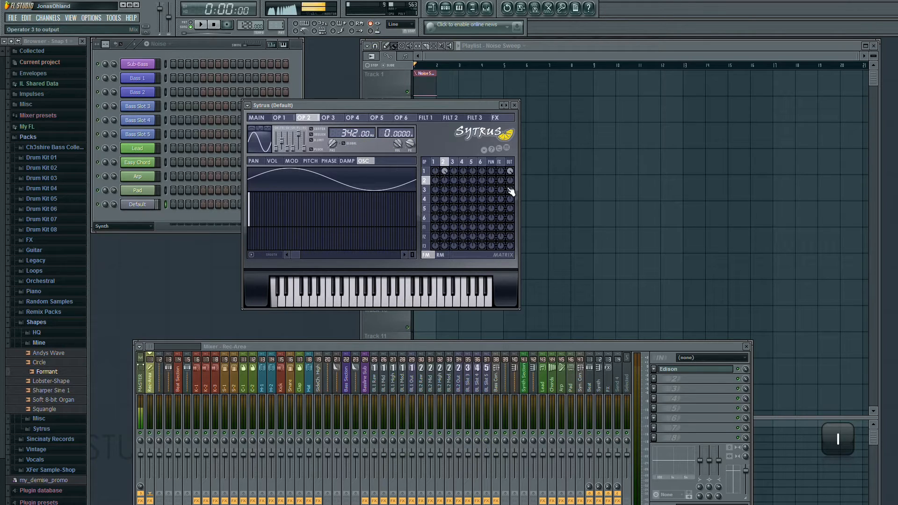
pyautogui.click(286, 119)
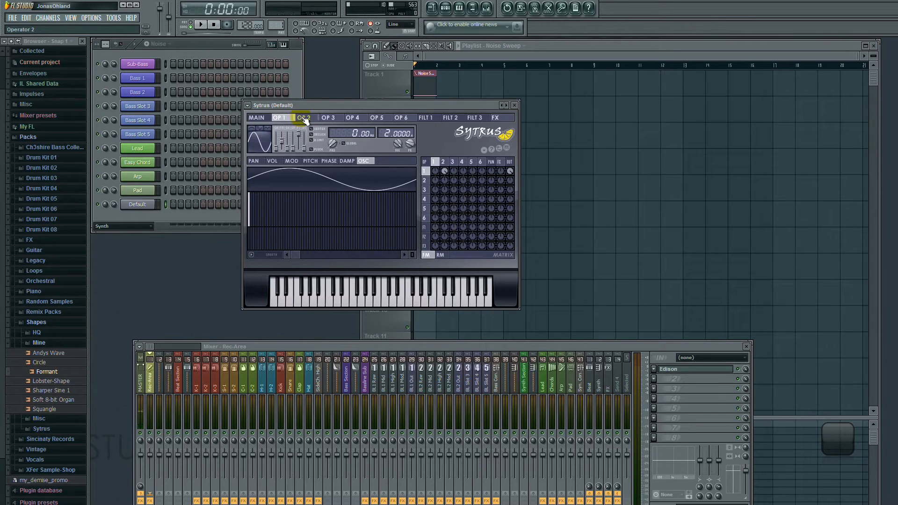
pyautogui.click(304, 122)
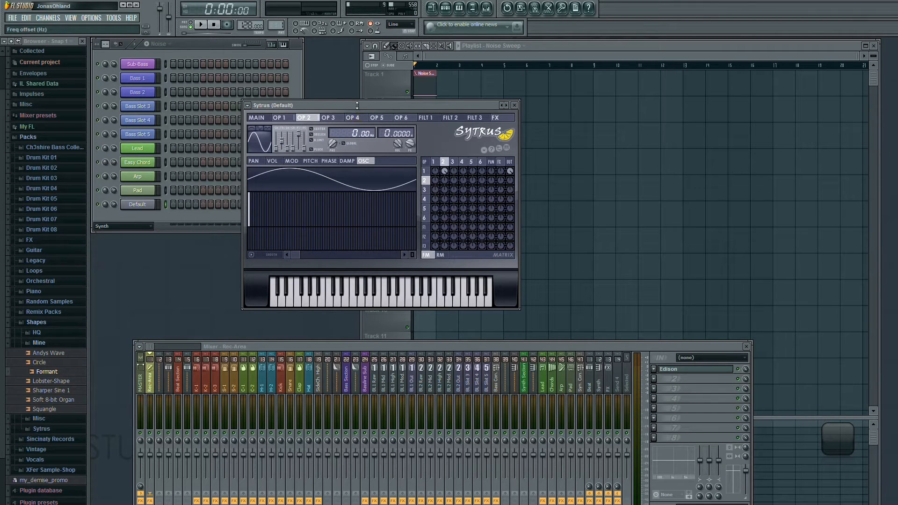
# Step: Set operator 2's waveform to Triangle and its frequency offset to 4 Hz while auditioning a note
pyautogui.click(262, 139)
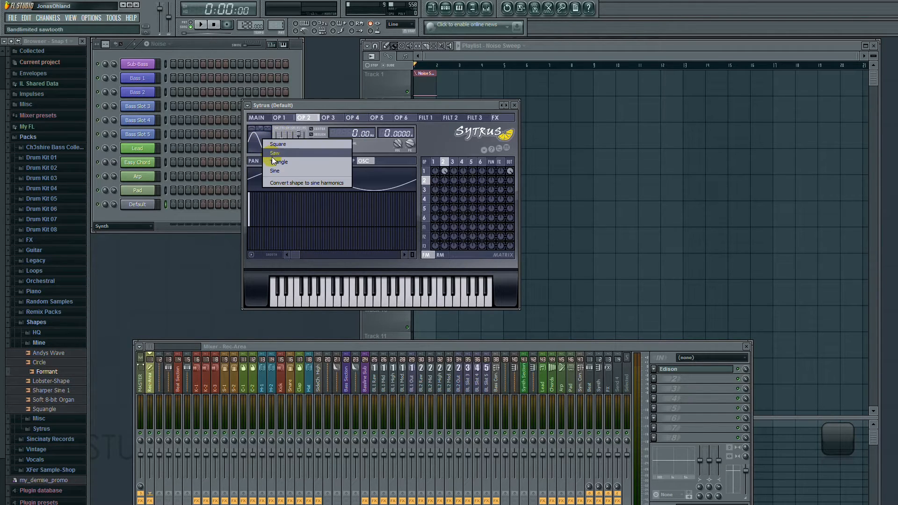
pyautogui.click(274, 162)
pyautogui.press('i')
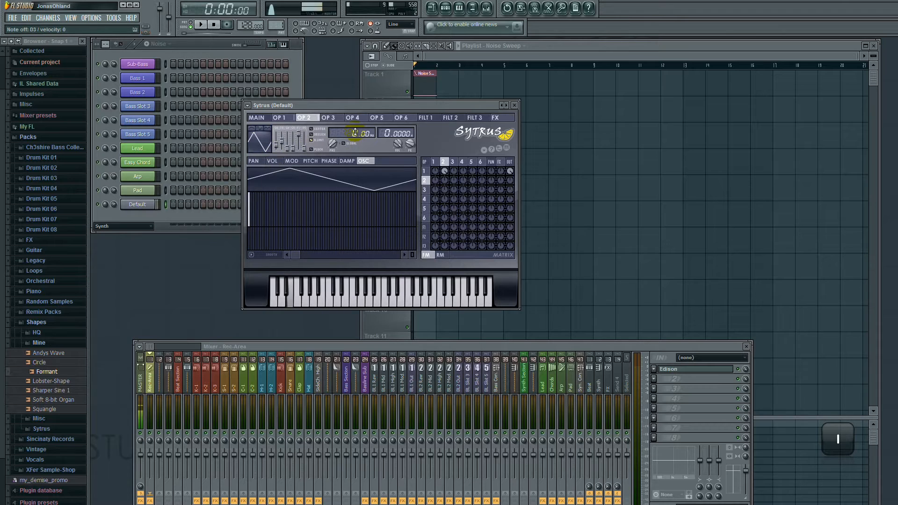
pyautogui.moveTo(355, 133)
pyautogui.mouseDown()
pyautogui.moveTo(356, 121)
pyautogui.moveTo(353, 144)
pyautogui.mouseUp()
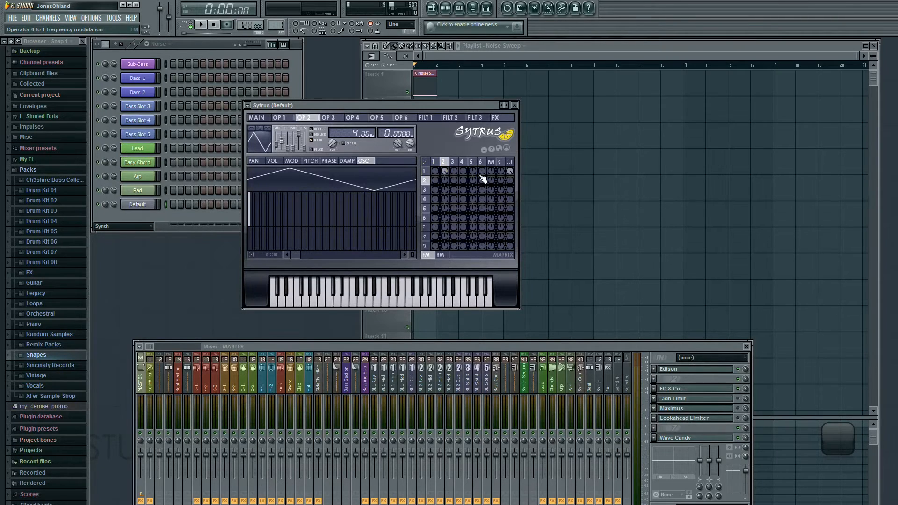
# Step: Try frequency-modulation routings between the operators in the matrix, including operator 1 to operator 5 and operator 1's feedback at 13%
pyautogui.moveTo(452, 161); pyautogui.dragTo(481, 162)
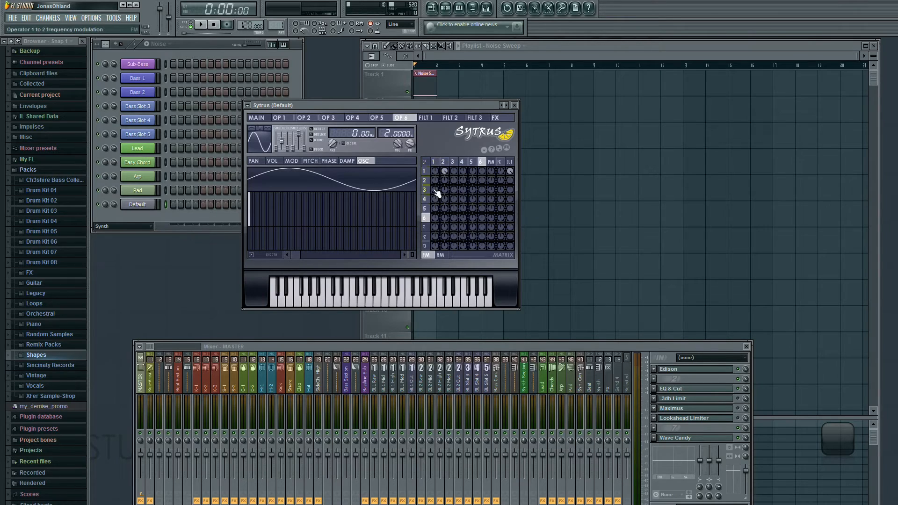
pyautogui.click(426, 173)
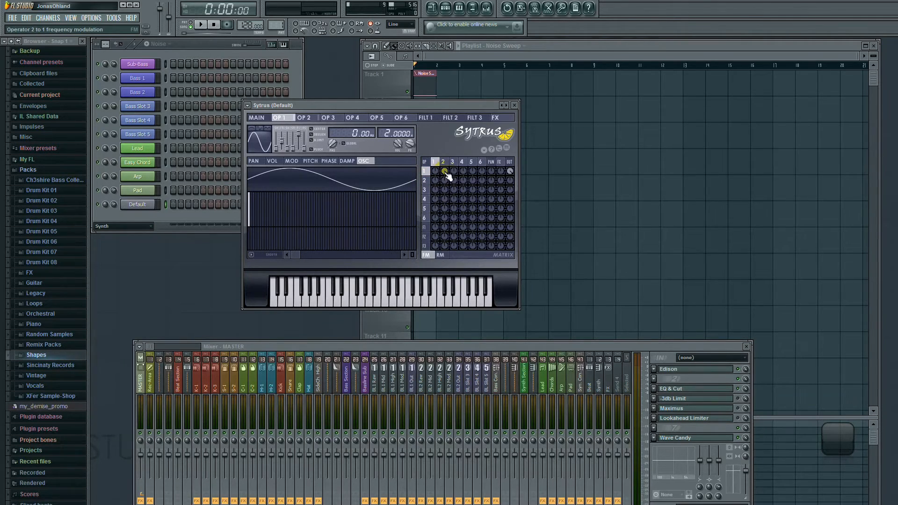
pyautogui.moveTo(447, 176)
pyautogui.mouseDown()
pyautogui.moveTo(457, 237)
pyautogui.moveTo(463, 168)
pyautogui.mouseUp()
pyautogui.moveTo(462, 191); pyautogui.dragTo(469, 105)
pyautogui.moveTo(463, 189)
pyautogui.mouseDown()
pyautogui.moveTo(466, 209)
pyautogui.moveTo(463, 189)
pyautogui.mouseUp()
pyautogui.moveTo(459, 184); pyautogui.dragTo(463, 149)
pyautogui.moveTo(464, 191)
pyautogui.mouseDown()
pyautogui.moveTo(461, 146)
pyautogui.moveTo(474, 175)
pyautogui.mouseUp()
pyautogui.moveTo(479, 204); pyautogui.dragTo(477, 226)
pyautogui.moveTo(465, 187); pyautogui.dragTo(479, 234)
pyautogui.moveTo(457, 179)
pyautogui.mouseDown()
pyautogui.moveTo(469, 241)
pyautogui.moveTo(448, 203)
pyautogui.moveTo(451, 227)
pyautogui.mouseUp()
pyautogui.click(451, 181)
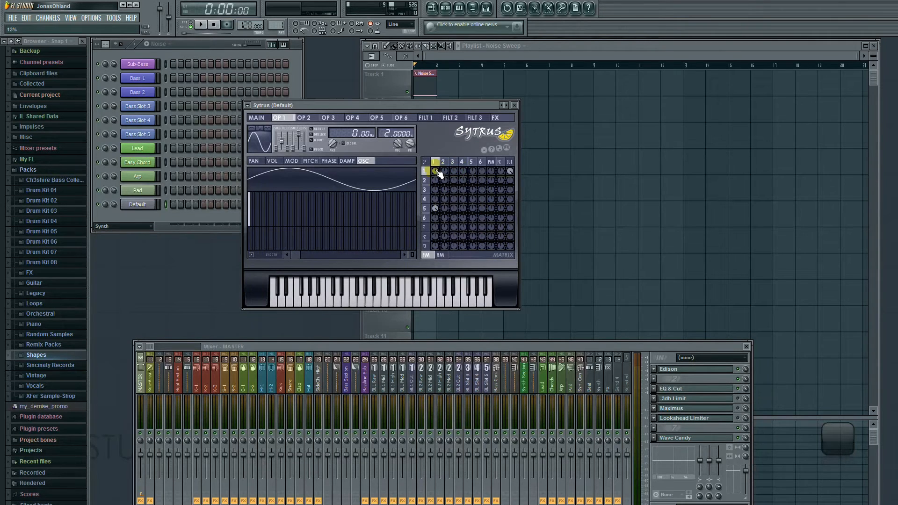
# Step: Try the pan, FX send and output levels of the operators in the modulation matrix
pyautogui.click(508, 163)
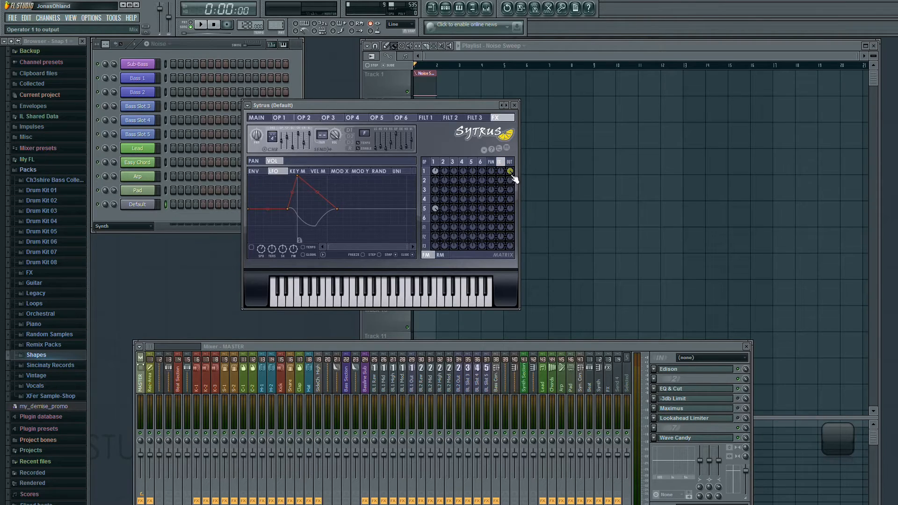
pyautogui.moveTo(515, 200); pyautogui.dragTo(532, 144)
pyautogui.moveTo(491, 198); pyautogui.dragTo(500, 159)
pyautogui.moveTo(501, 171); pyautogui.dragTo(501, 134)
pyautogui.moveTo(502, 201); pyautogui.dragTo(502, 170)
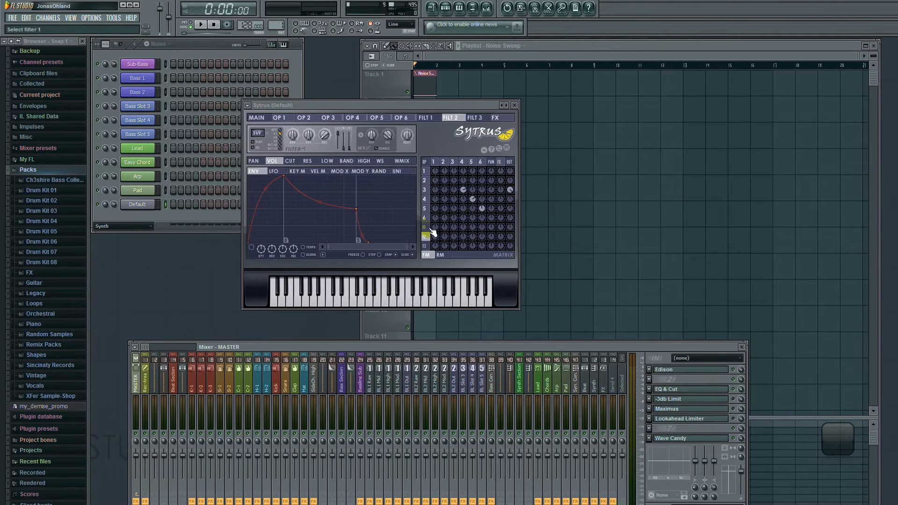
# Step: Look through the settings of filters 1, 2 and 3 and return to filter 1
pyautogui.click(428, 227)
pyautogui.click(428, 236)
pyautogui.click(429, 247)
pyautogui.click(426, 227)
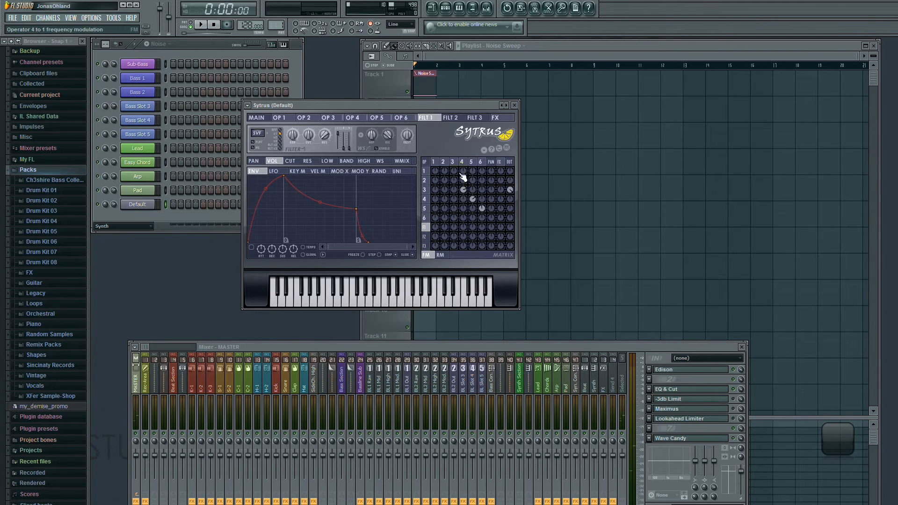
# Step: Route operator 3 into filter 2 instead of directly to the output, and send filter 2 to the output
pyautogui.moveTo(509, 189); pyautogui.dragTo(518, 239)
pyautogui.click(452, 161)
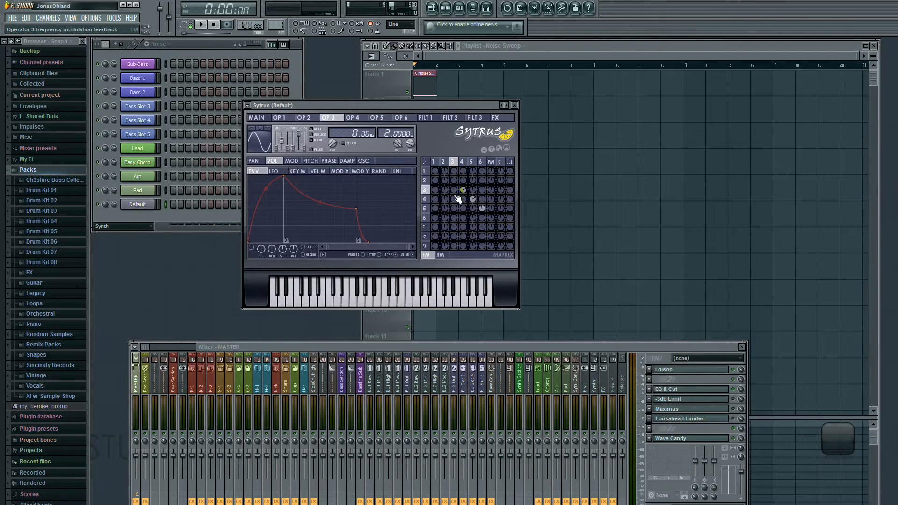
pyautogui.moveTo(457, 239); pyautogui.dragTo(457, 90)
pyautogui.click(473, 298)
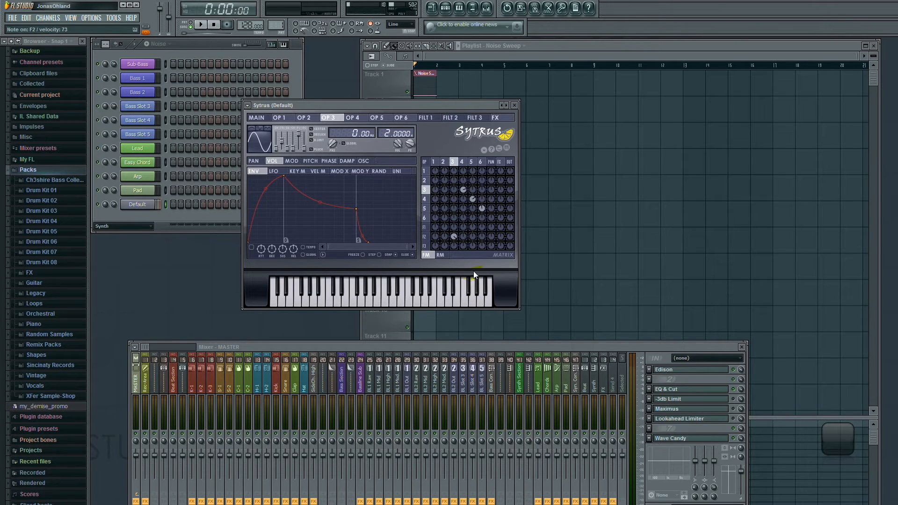
pyautogui.moveTo(509, 237); pyautogui.dragTo(513, 140)
pyautogui.click(427, 238)
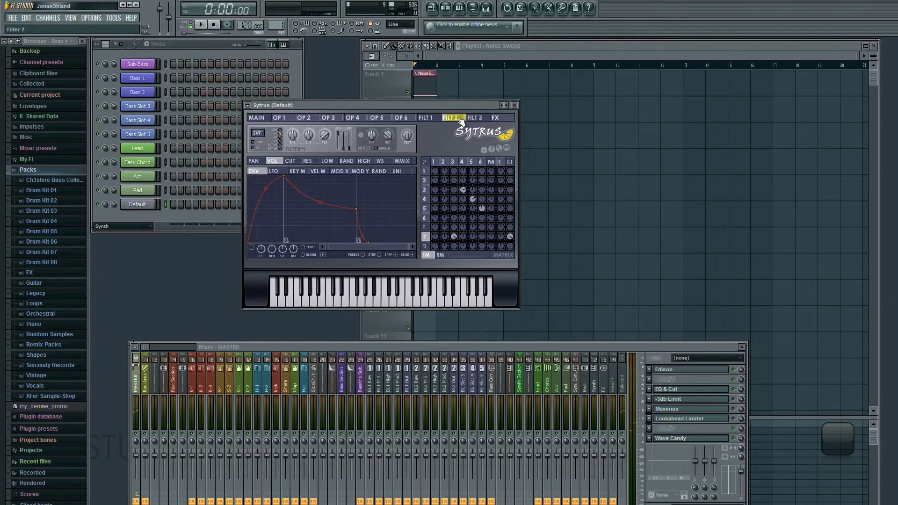
# Step: Set filter 2's type to Mango low pass
pyautogui.click(410, 118)
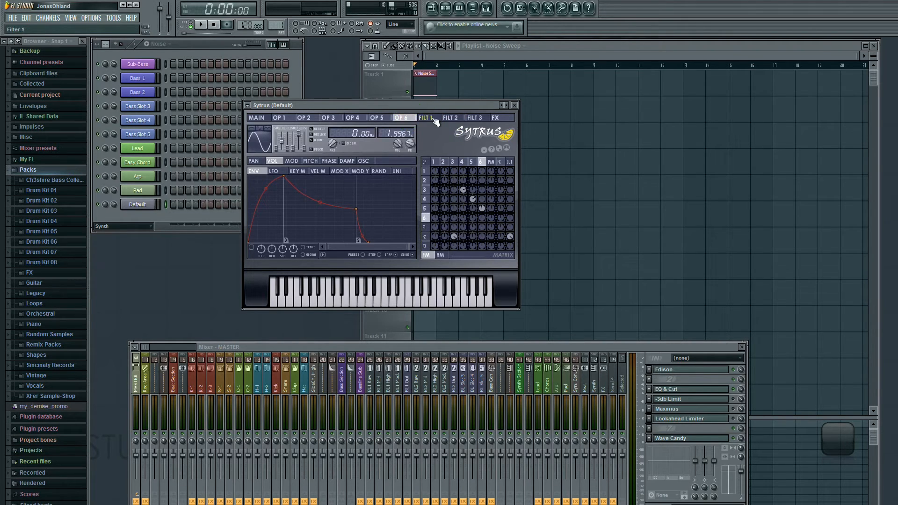
pyautogui.click(451, 118)
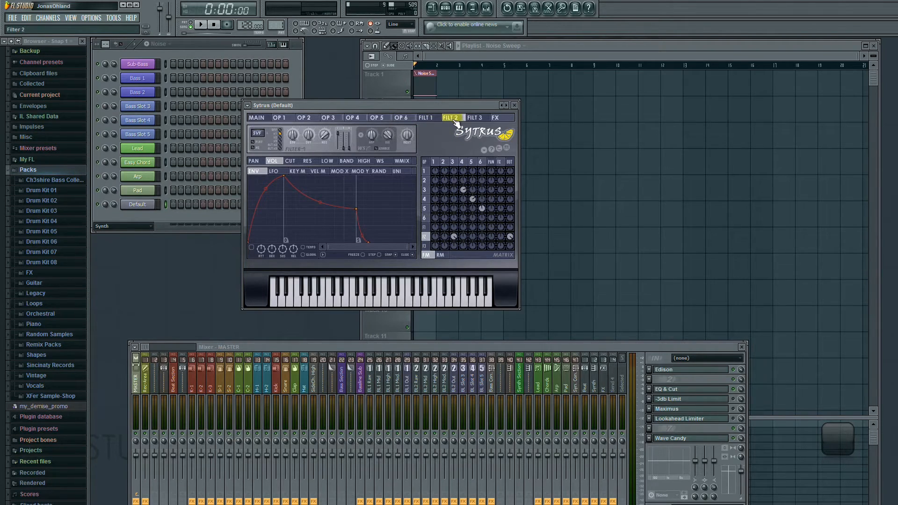
pyautogui.click(257, 134)
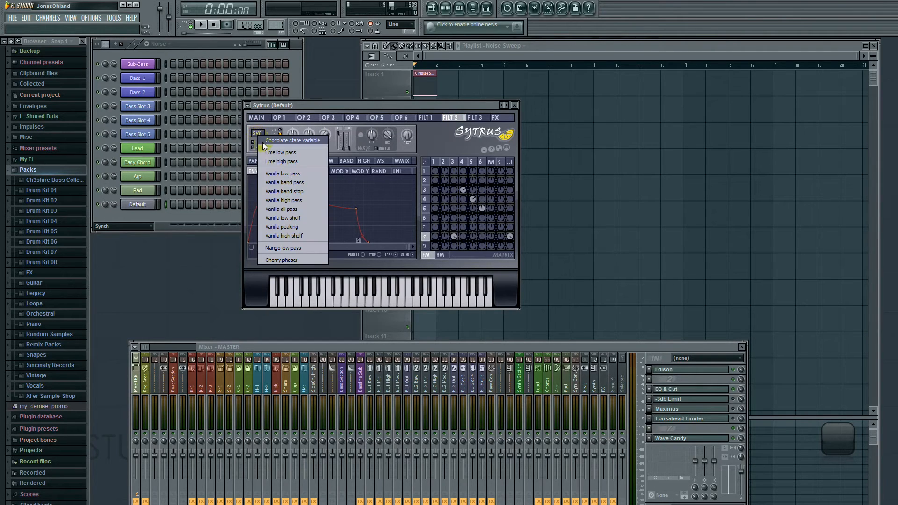
pyautogui.click(307, 246)
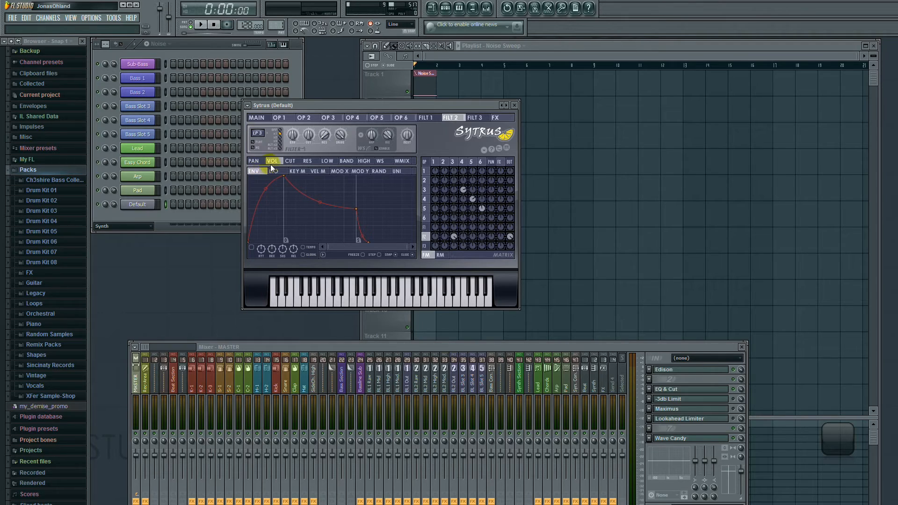
# Step: Enable the LFO on filter 2's cutoff and adjust the filter knobs
pyautogui.click(291, 163)
pyautogui.click(282, 172)
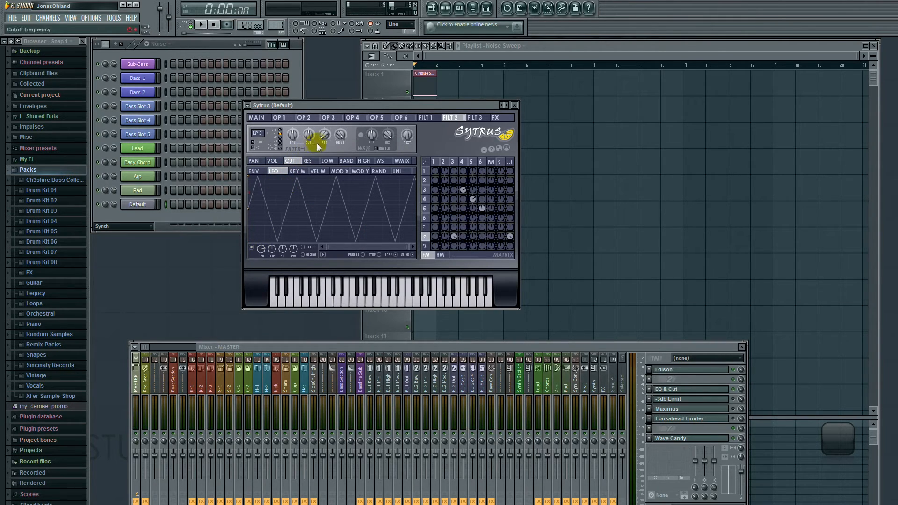
pyautogui.moveTo(332, 104); pyautogui.dragTo(345, 149)
# Step: Enable filter 2's waveshaper, raise the curve's end point to full level, and straighten the curve by resetting its tension
pyautogui.click(385, 162)
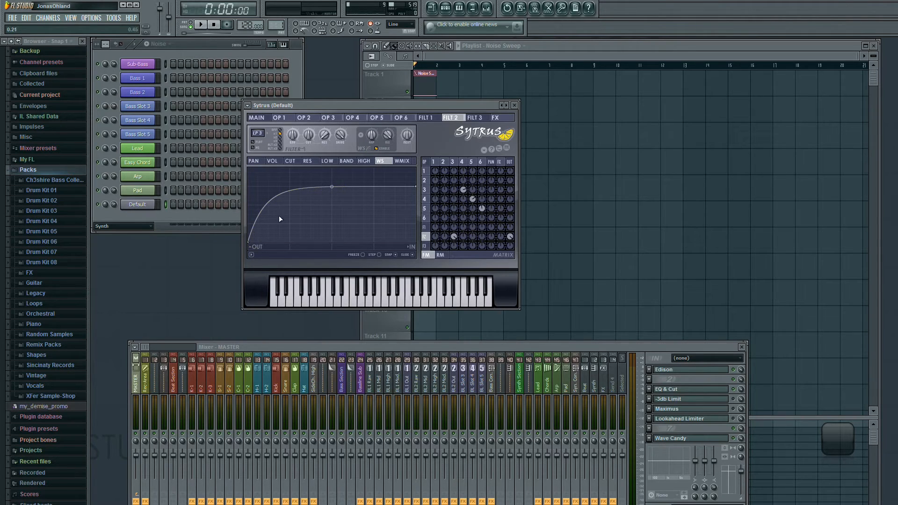
pyautogui.moveTo(416, 186); pyautogui.dragTo(423, 162)
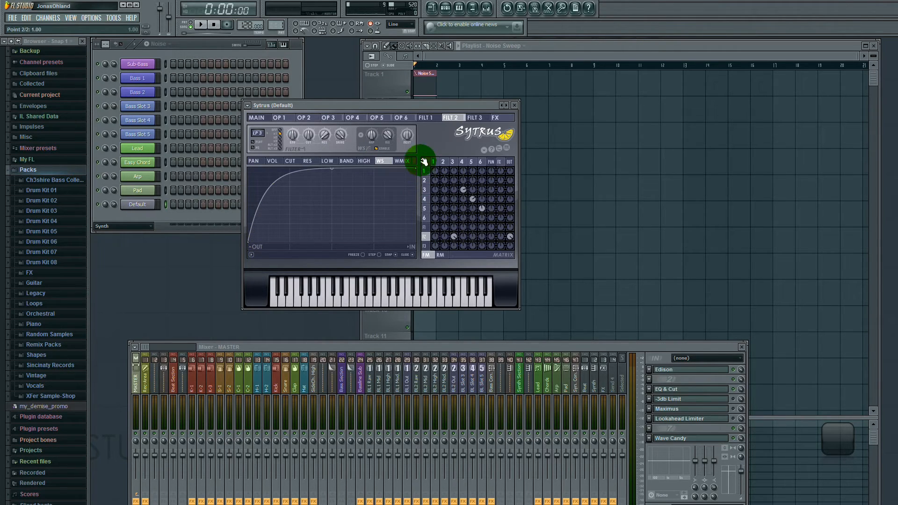
pyautogui.rightClick(331, 169)
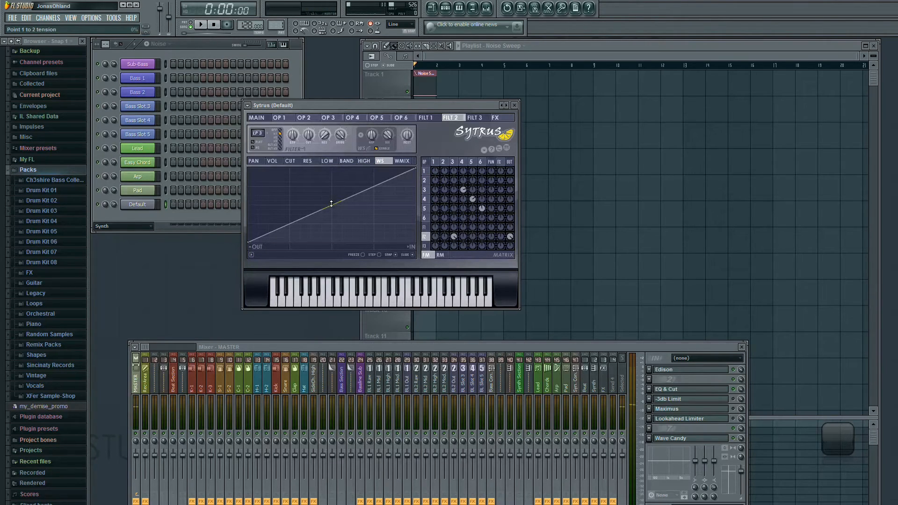
# Step: Reshape filter 2's waveshaper curve into a V with a raised start point and an added middle point, auditioning the sound
pyautogui.rightClick(269, 181)
pyautogui.moveTo(270, 181); pyautogui.dragTo(247, 177)
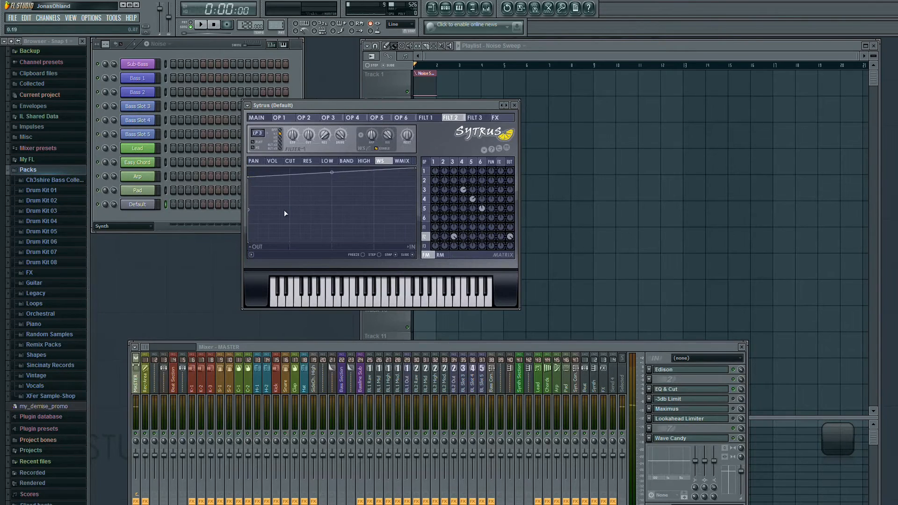
pyautogui.moveTo(284, 213); pyautogui.dragTo(267, 250)
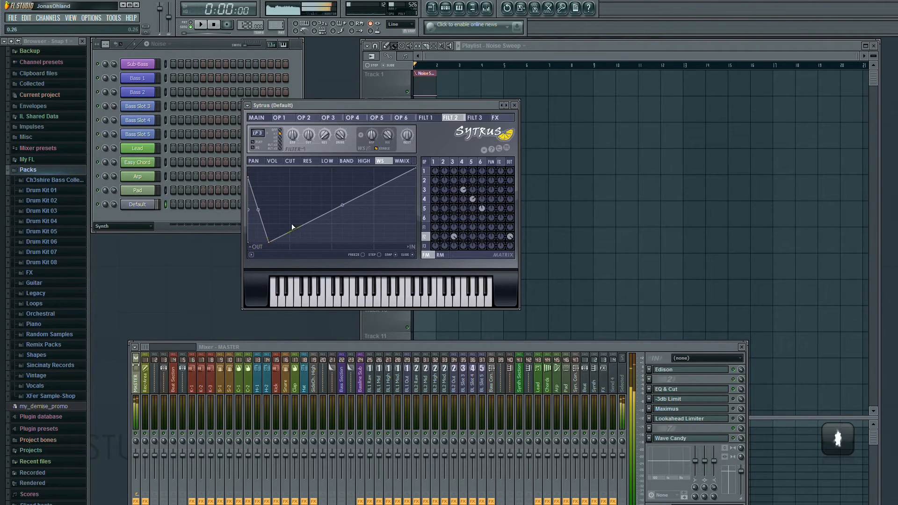
pyautogui.moveTo(268, 242); pyautogui.dragTo(321, 192)
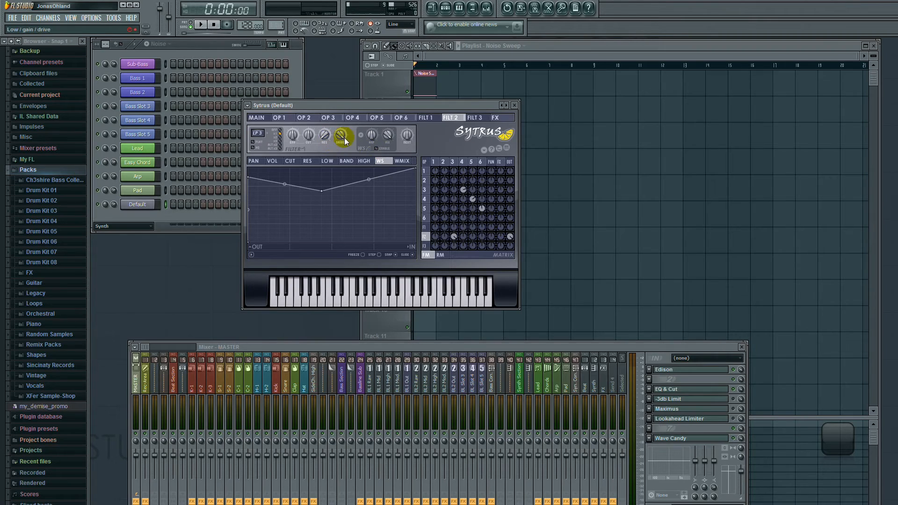
# Step: Send filter 2 on to filter 3 and route filter 3 to the output in place of filter 2
pyautogui.moveTo(406, 135); pyautogui.dragTo(416, 158)
pyautogui.moveTo(509, 245); pyautogui.dragTo(511, 222)
pyautogui.click(425, 246)
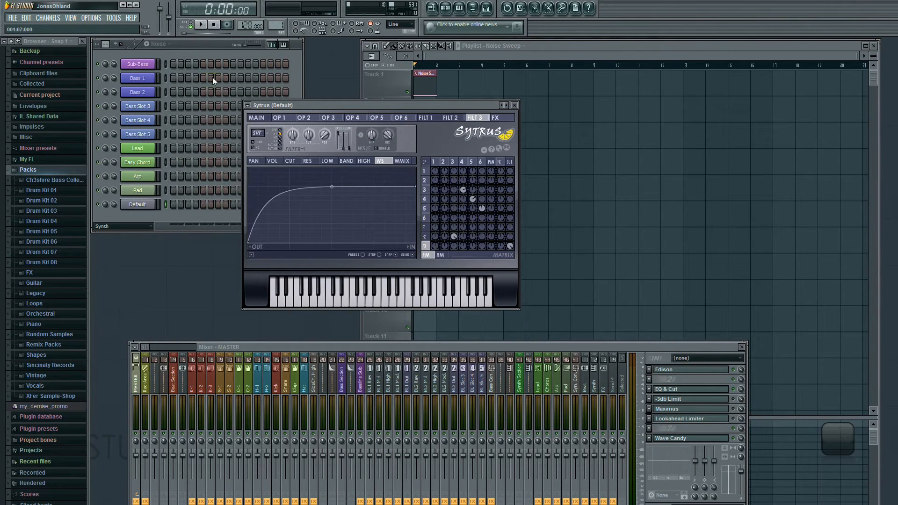
# Step: Set filter 3's type to Vanilla high pass and adjust its cutoff frequency while auditioning
pyautogui.click(256, 127)
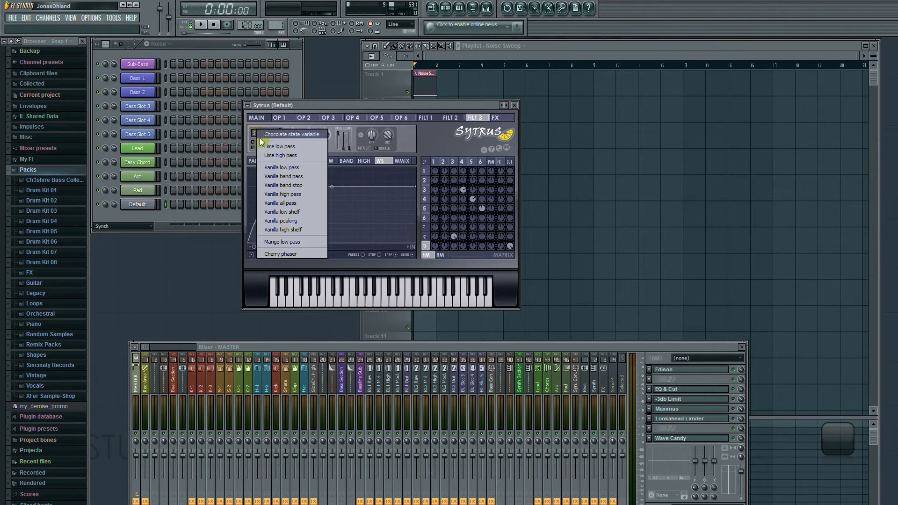
pyautogui.click(304, 194)
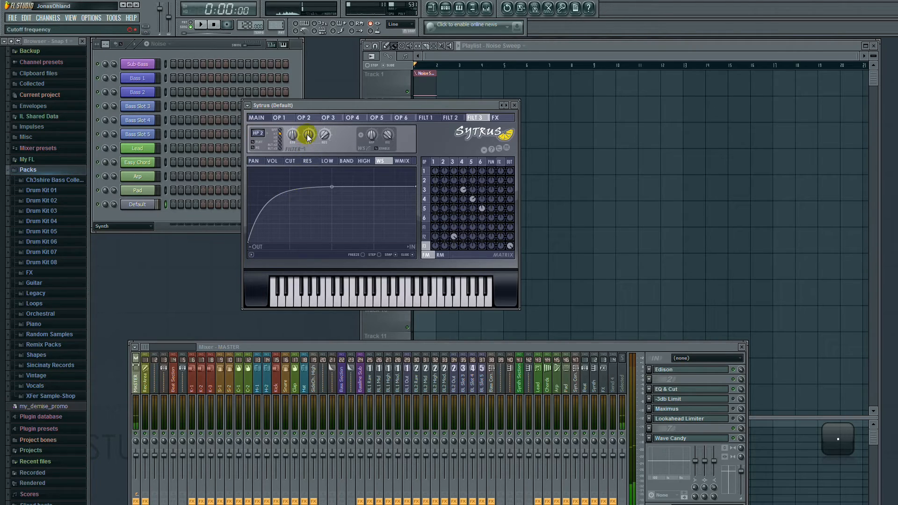
pyautogui.moveTo(308, 137); pyautogui.dragTo(322, 175)
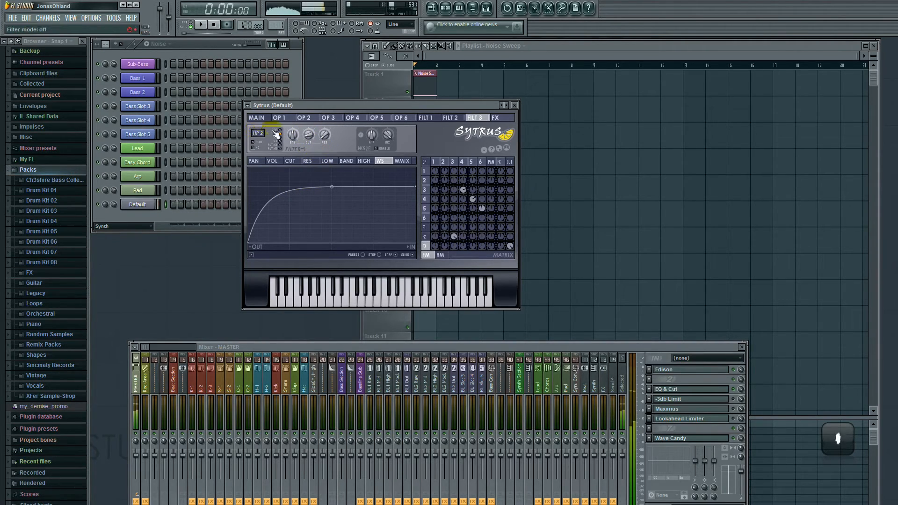
# Step: Look through the effects section's delay unit settings and send filter 3 to the effects in addition to the output
pyautogui.moveTo(308, 135)
pyautogui.mouseDown()
pyautogui.moveTo(310, 104)
pyautogui.moveTo(311, 139)
pyautogui.mouseUp()
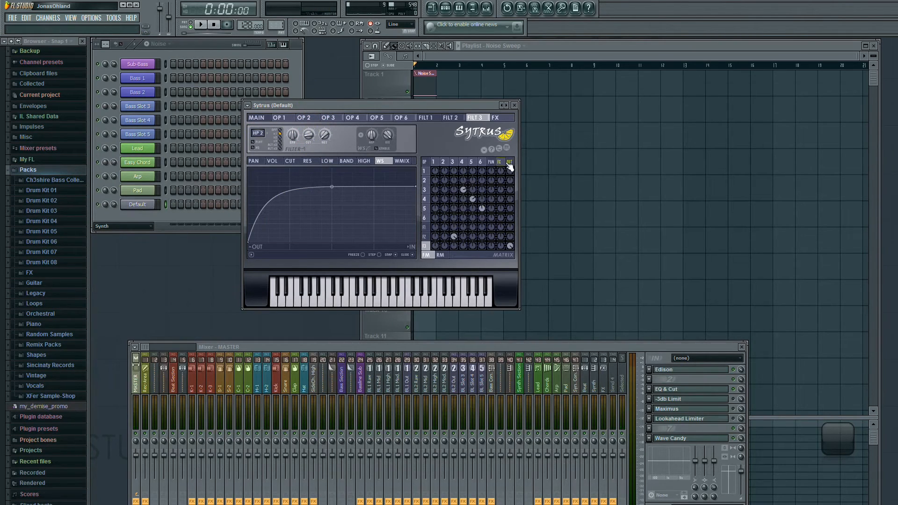
pyautogui.click(497, 118)
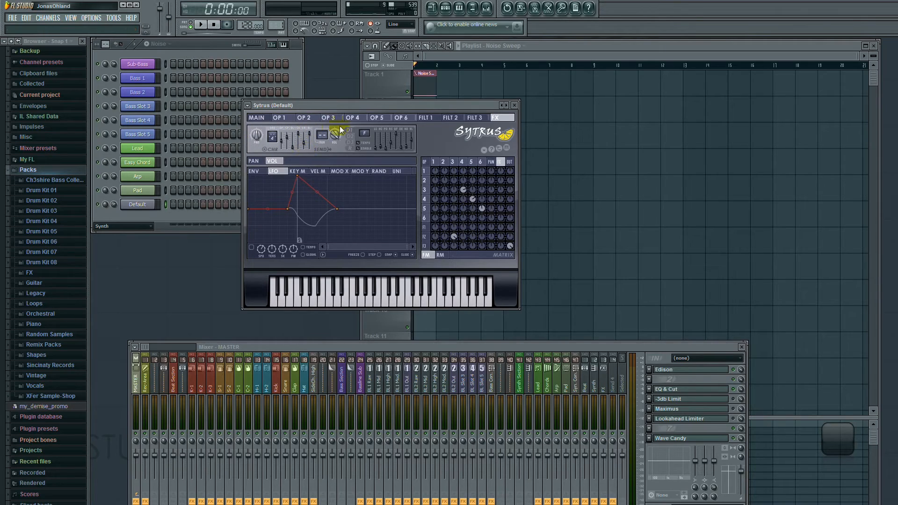
pyautogui.click(356, 132)
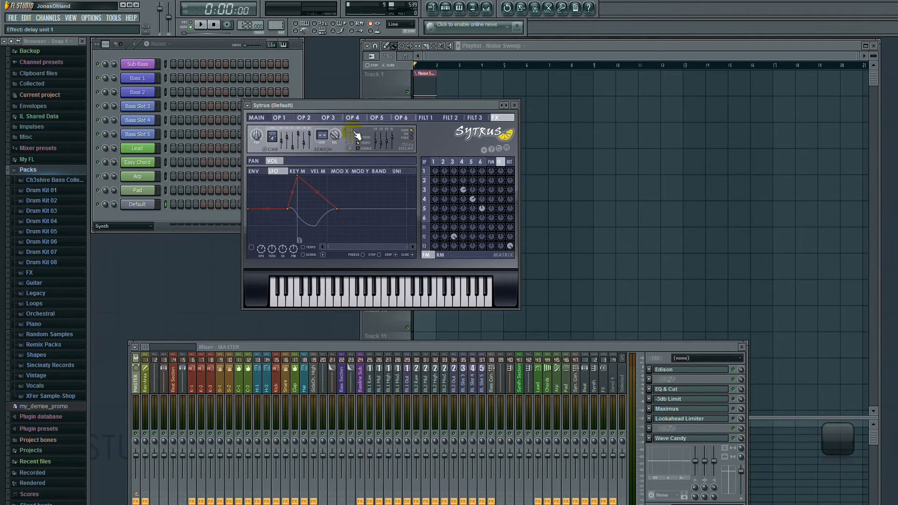
pyautogui.click(351, 149)
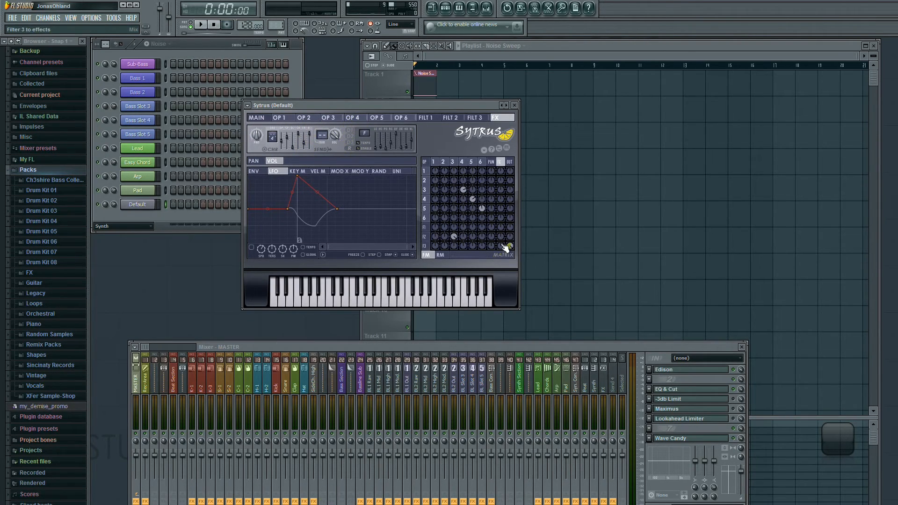
pyautogui.moveTo(500, 246); pyautogui.dragTo(496, 124)
pyautogui.moveTo(324, 135)
pyautogui.mouseDown()
pyautogui.moveTo(324, 116)
pyautogui.moveTo(324, 139)
pyautogui.mouseUp()
# Step: Map filter 2's cutoff to modulation X as a straight line rising from -100% to 100%
pyautogui.click(257, 117)
pyautogui.moveTo(287, 189)
pyautogui.mouseDown()
pyautogui.moveTo(276, 178)
pyautogui.moveTo(273, 221)
pyautogui.moveTo(314, 156)
pyautogui.moveTo(263, 170)
pyautogui.moveTo(278, 192)
pyautogui.mouseUp()
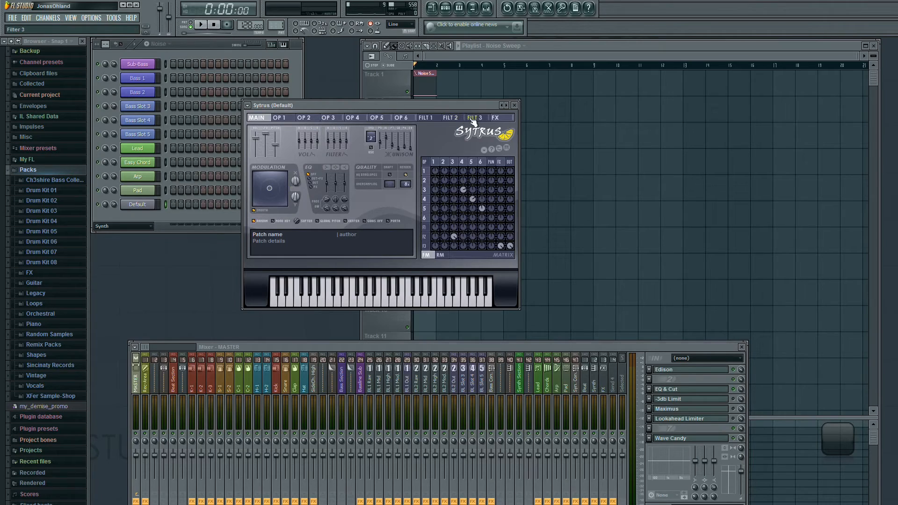
pyautogui.click(450, 118)
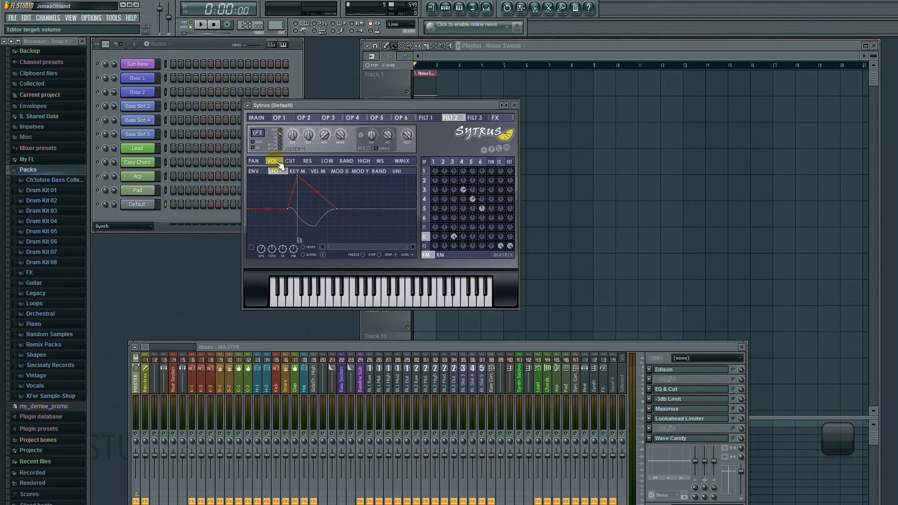
pyautogui.click(293, 161)
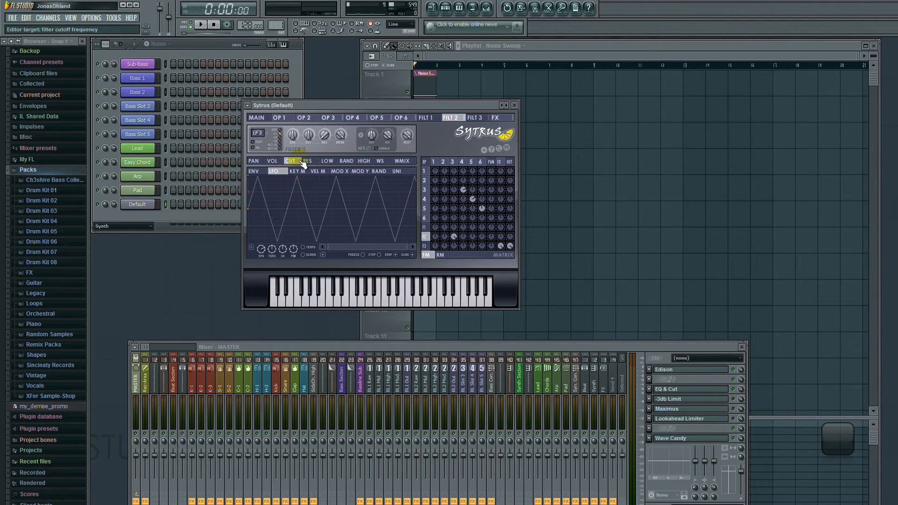
pyautogui.click(350, 171)
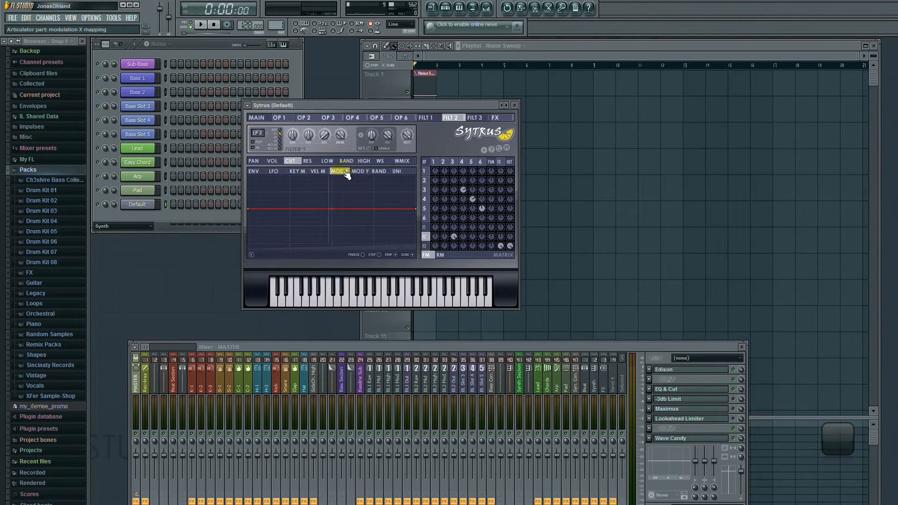
pyautogui.click(360, 171)
pyautogui.click(351, 171)
pyautogui.moveTo(253, 210); pyautogui.dragTo(253, 265)
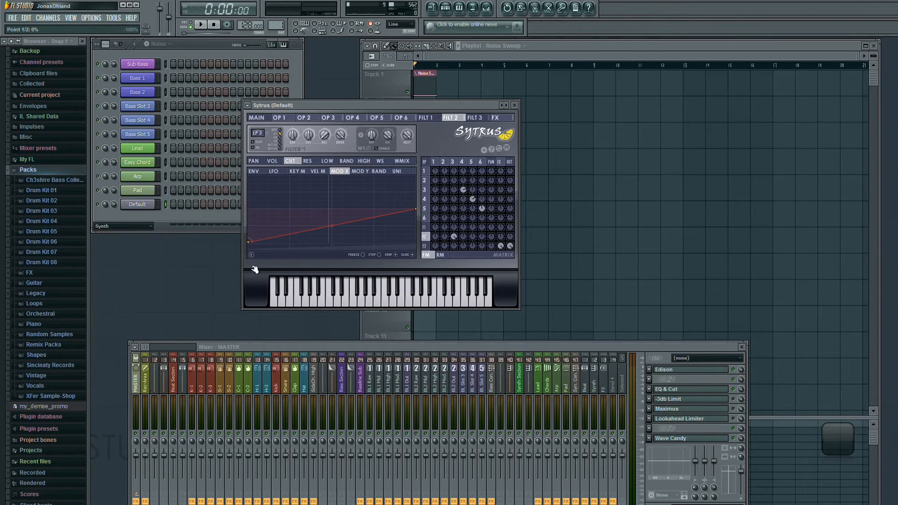
pyautogui.moveTo(416, 209); pyautogui.dragTo(416, 177)
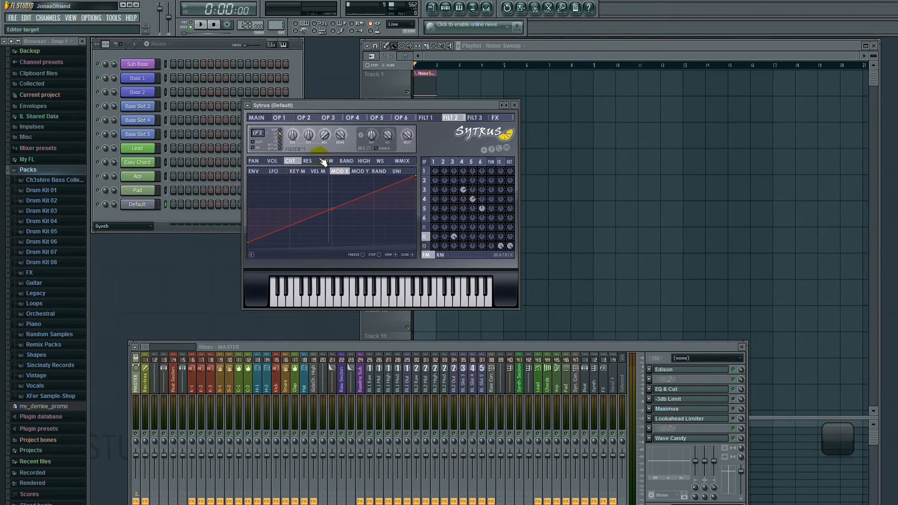
# Step: Map filter 2's resonance to modulation Y as a straight line rising from -100% to 100%
pyautogui.click(307, 161)
pyautogui.click(360, 171)
pyautogui.moveTo(253, 211); pyautogui.dragTo(260, 321)
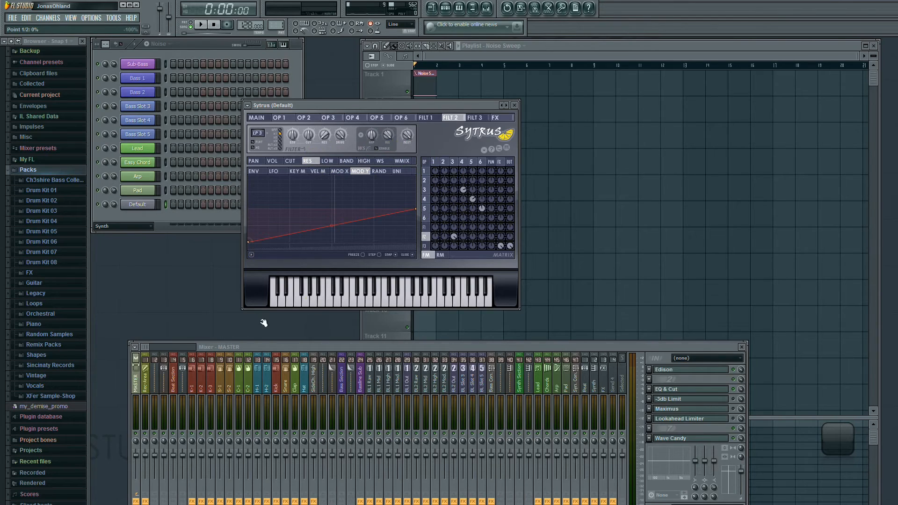
pyautogui.moveTo(416, 209); pyautogui.dragTo(412, 146)
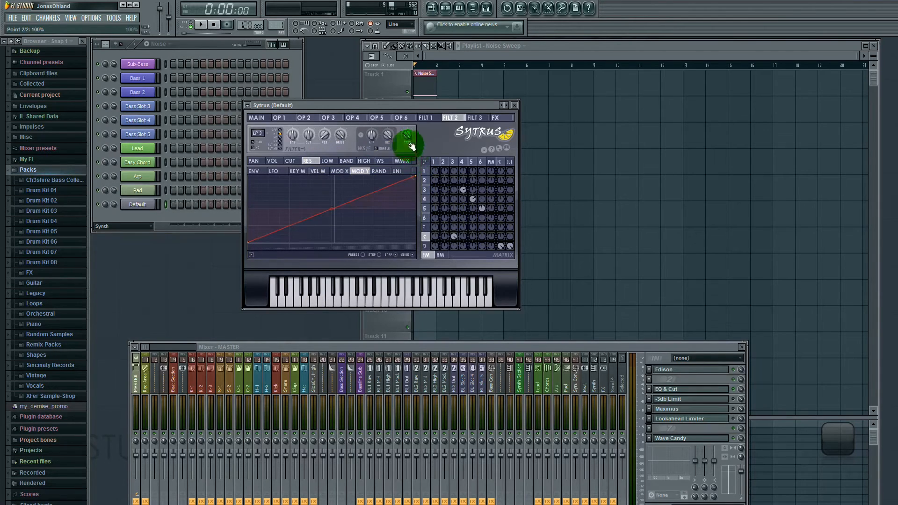
# Step: Move the main X/Y modulation point to the pad's lower edge and glance through the matrix modules
pyautogui.click(257, 117)
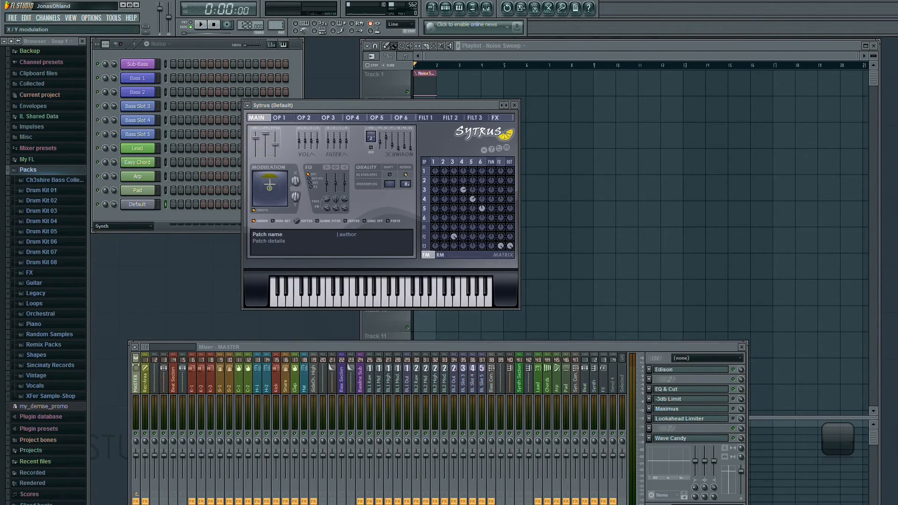
pyautogui.moveTo(271, 190); pyautogui.dragTo(283, 260)
pyautogui.moveTo(508, 161); pyautogui.dragTo(433, 161)
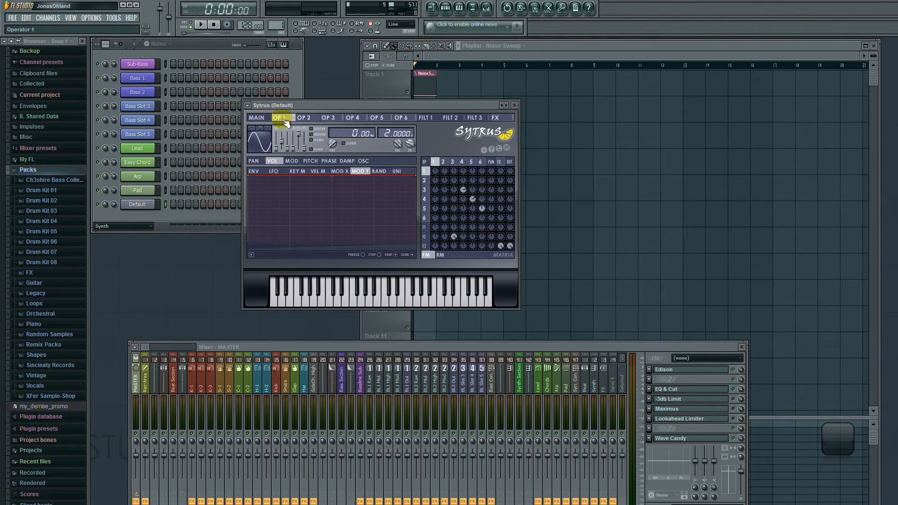
pyautogui.click(274, 121)
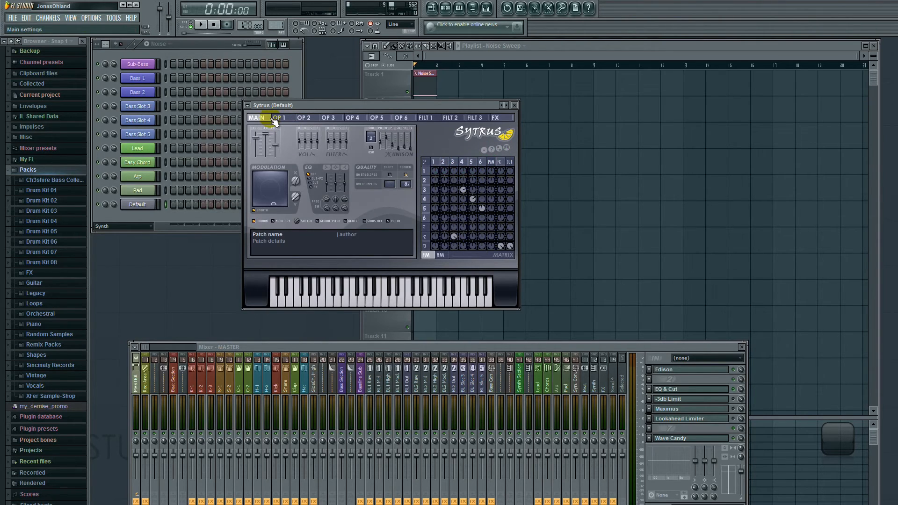
pyautogui.moveTo(361, 107)
pyautogui.mouseDown()
pyautogui.moveTo(403, 109)
pyautogui.moveTo(378, 110)
pyautogui.mouseUp()
pyautogui.moveTo(381, 294); pyautogui.dragTo(426, 300)
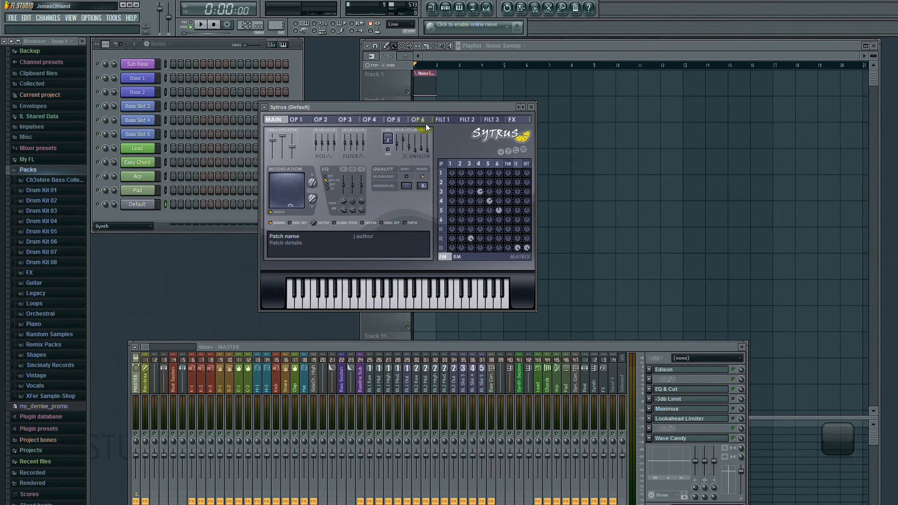
pyautogui.moveTo(409, 105); pyautogui.dragTo(662, 125)
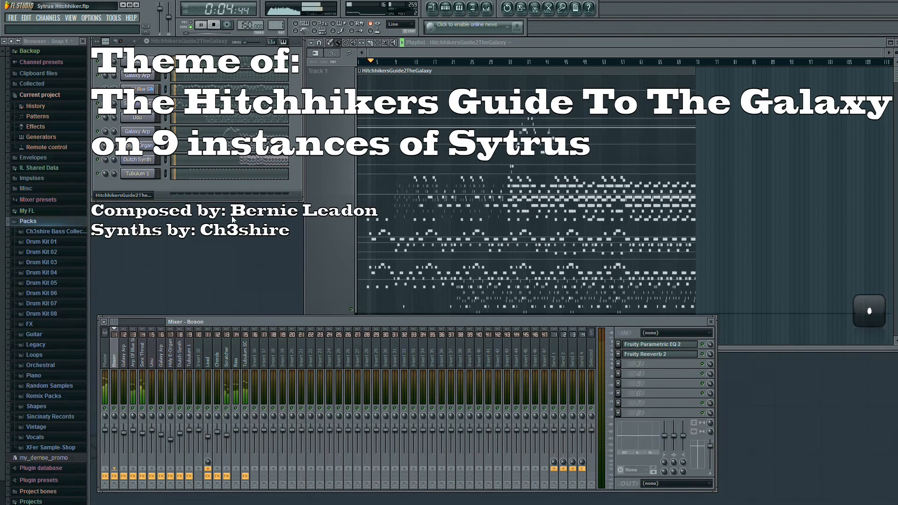
# Step: View the Sytrus patches of the Sore Throat, Arp Of Blue Silk and first Galaxy Arp channels during playback
pyautogui.click(142, 104)
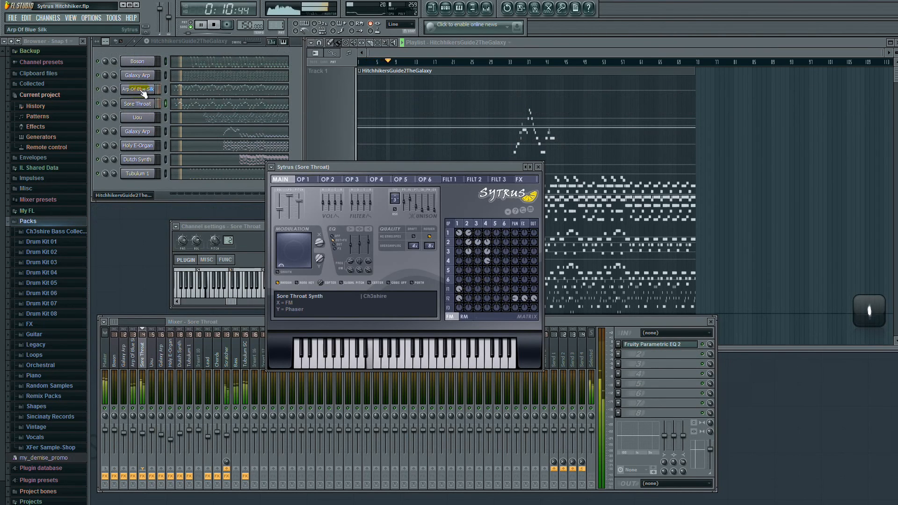
pyautogui.click(141, 90)
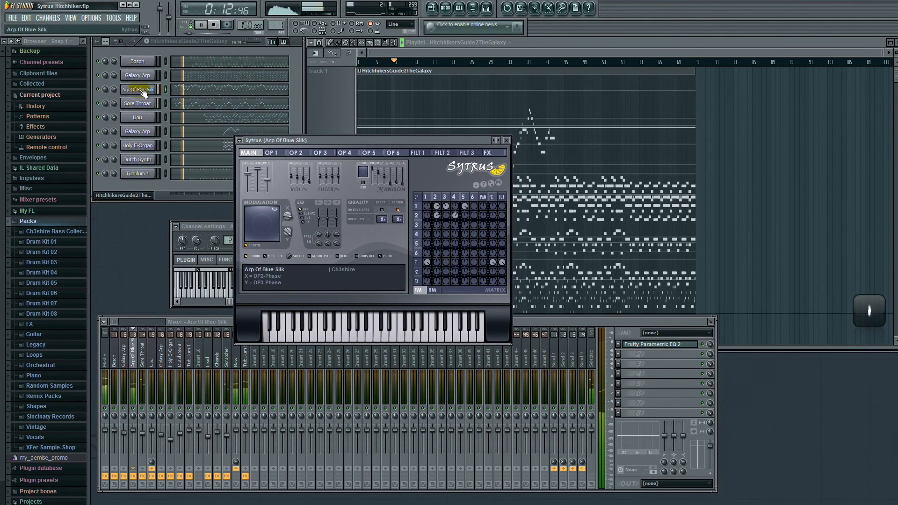
pyautogui.click(143, 79)
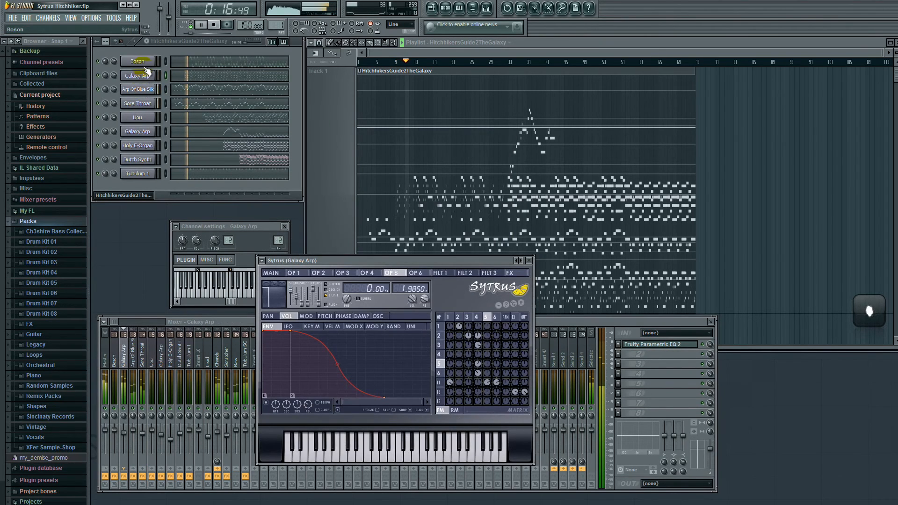
# Step: Open the Boson channel's Sytrus patch and examine operators 2 to 5
pyautogui.click(147, 66)
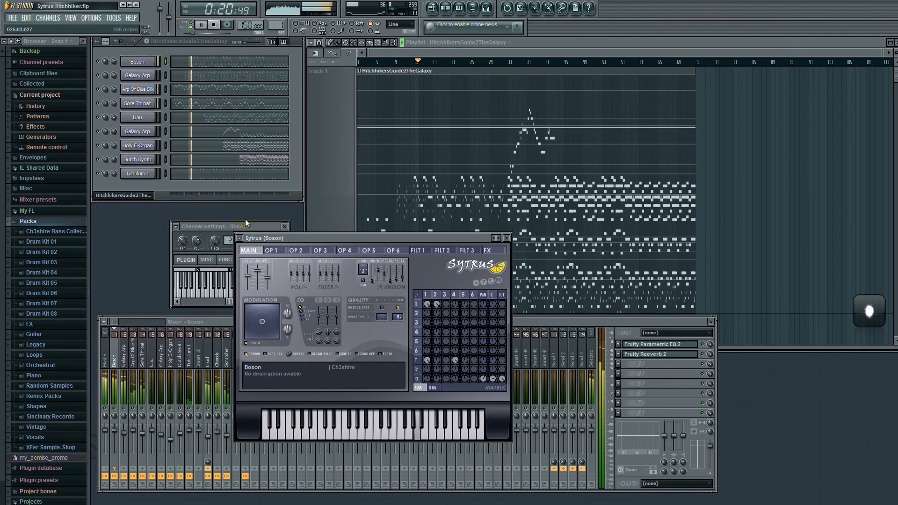
pyautogui.click(296, 251)
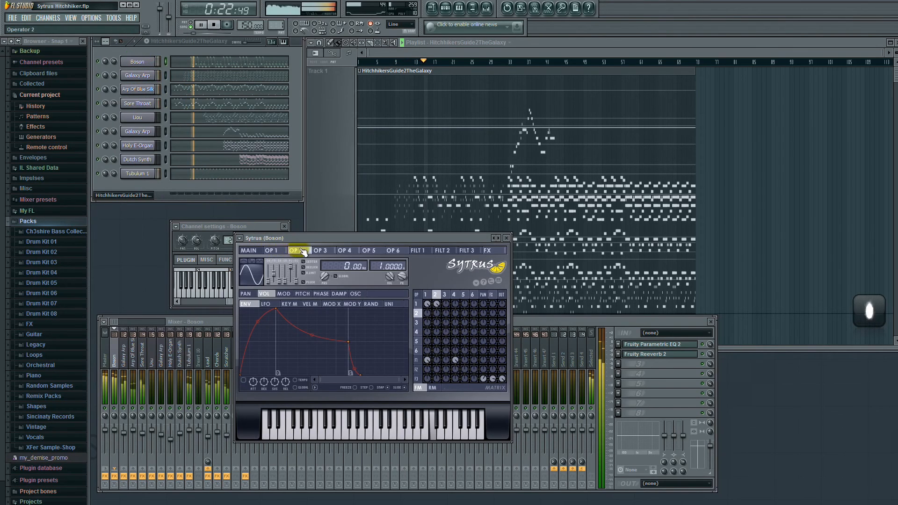
pyautogui.click(321, 250)
pyautogui.click(345, 250)
pyautogui.click(377, 250)
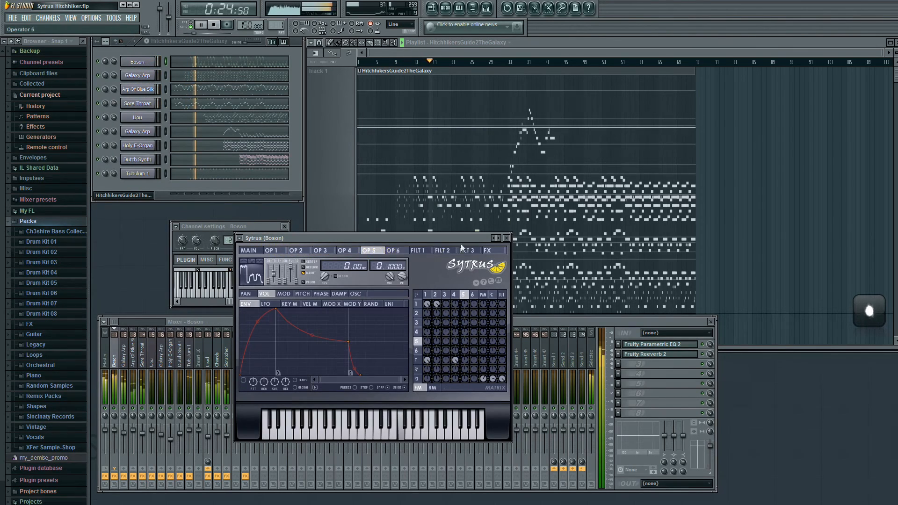
# Step: Examine operators 1 to 6 of the first Galaxy Arp channel's Sytrus patch and close it
pyautogui.click(126, 76)
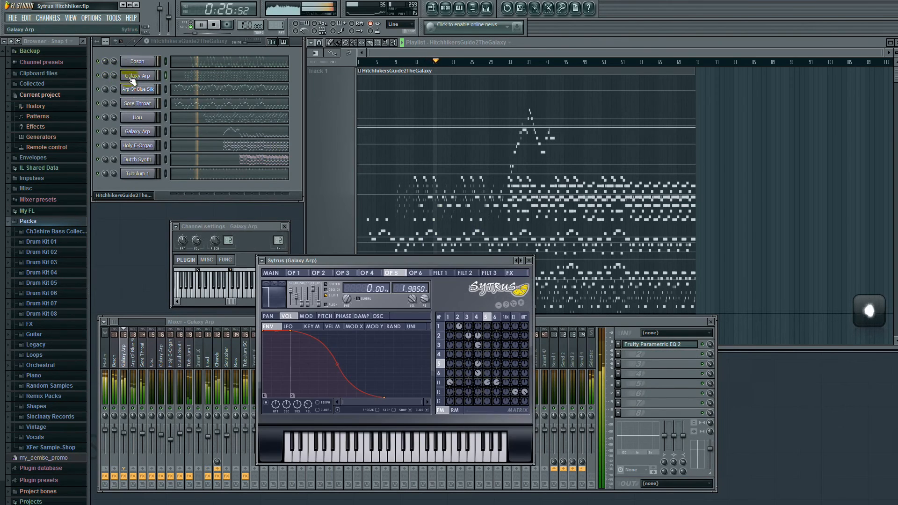
pyautogui.click(293, 273)
pyautogui.click(318, 273)
pyautogui.click(342, 273)
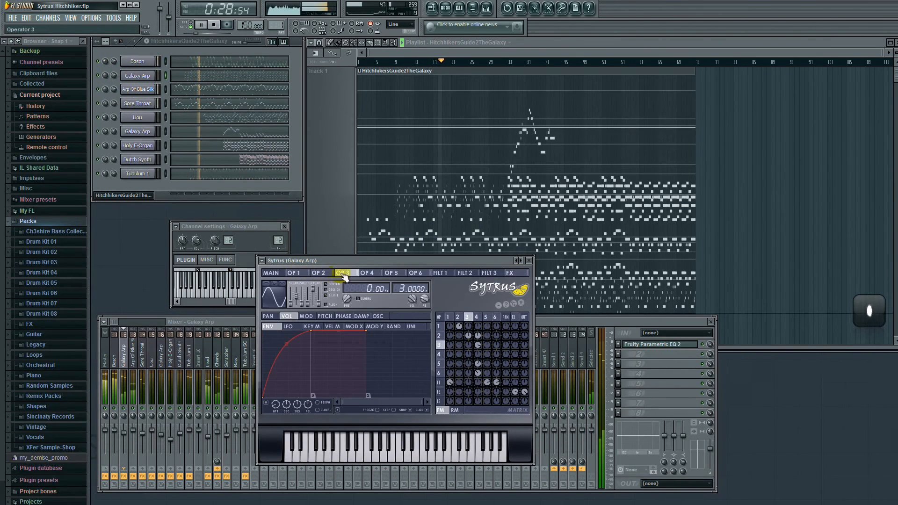
pyautogui.click(367, 273)
pyautogui.click(393, 273)
pyautogui.click(426, 273)
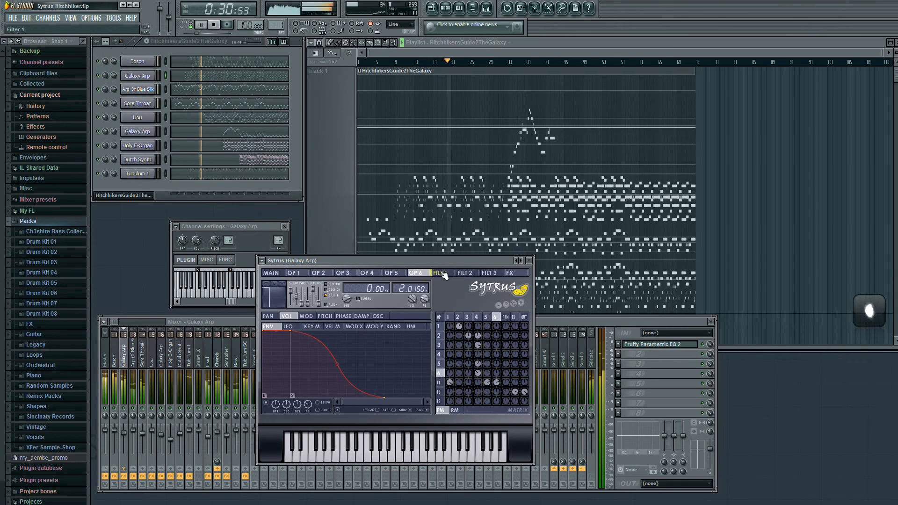
pyautogui.click(529, 260)
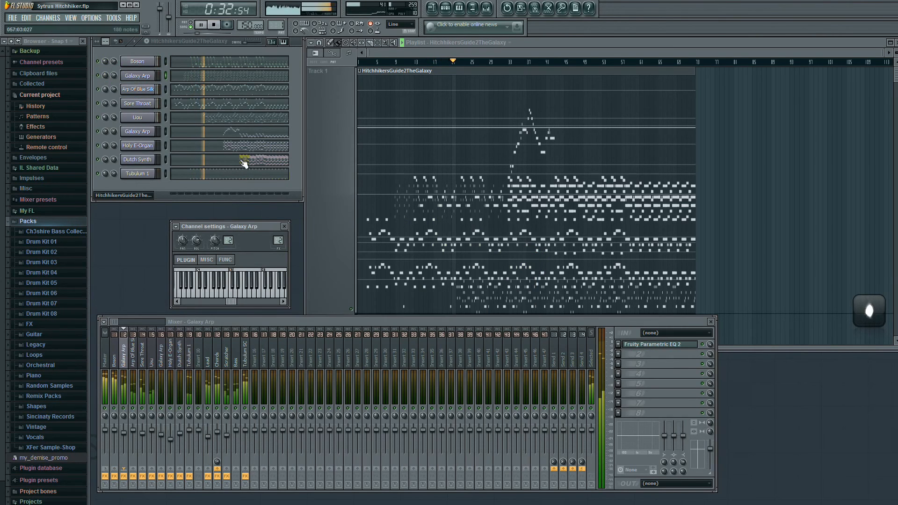
# Step: Open the Uou channel's Sytrus patch, examine operators 1 to 5 and return to its main settings
pyautogui.click(137, 118)
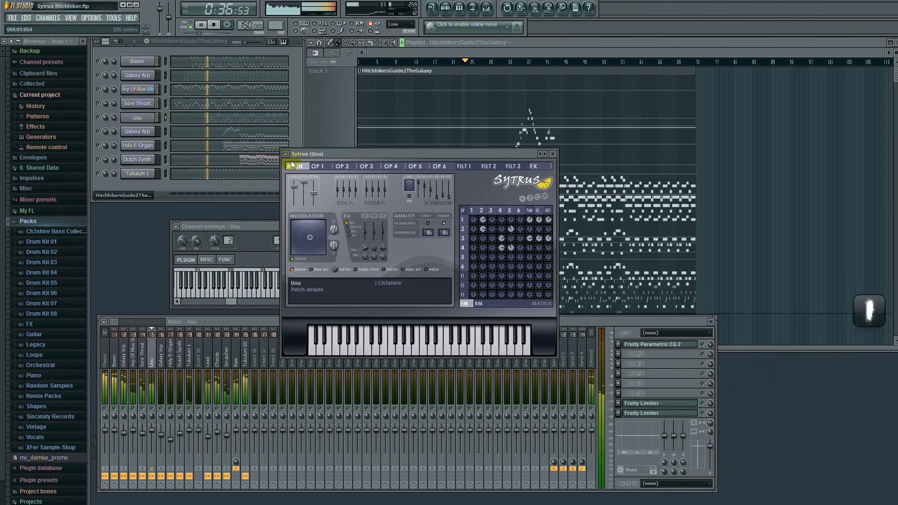
pyautogui.click(323, 167)
pyautogui.click(344, 166)
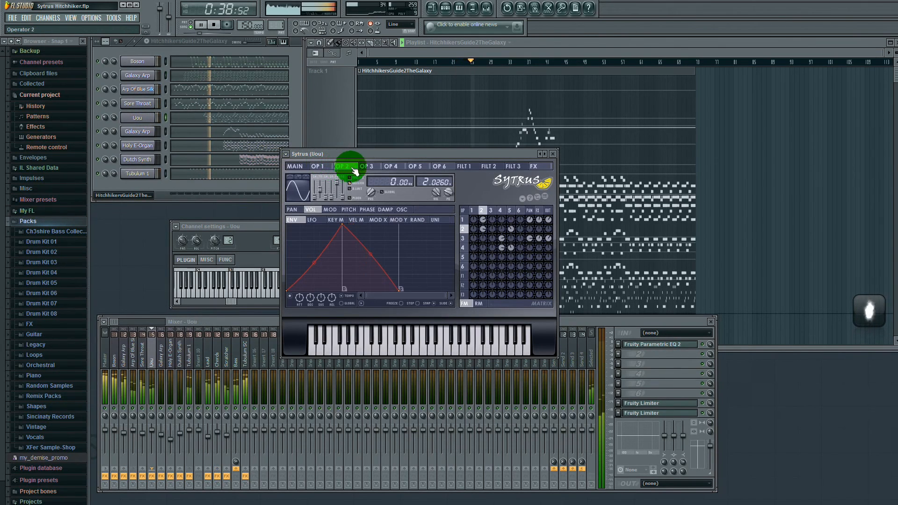
pyautogui.click(374, 168)
pyautogui.click(392, 168)
pyautogui.click(415, 168)
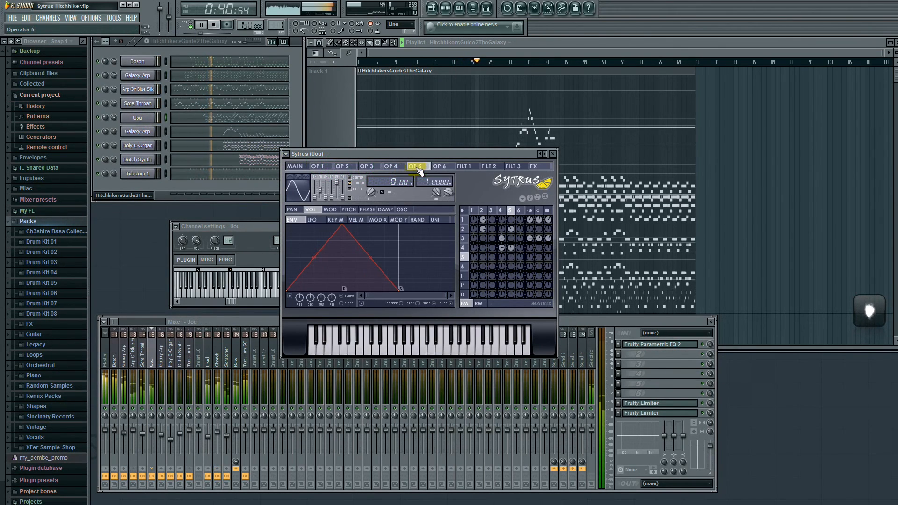
pyautogui.click(296, 167)
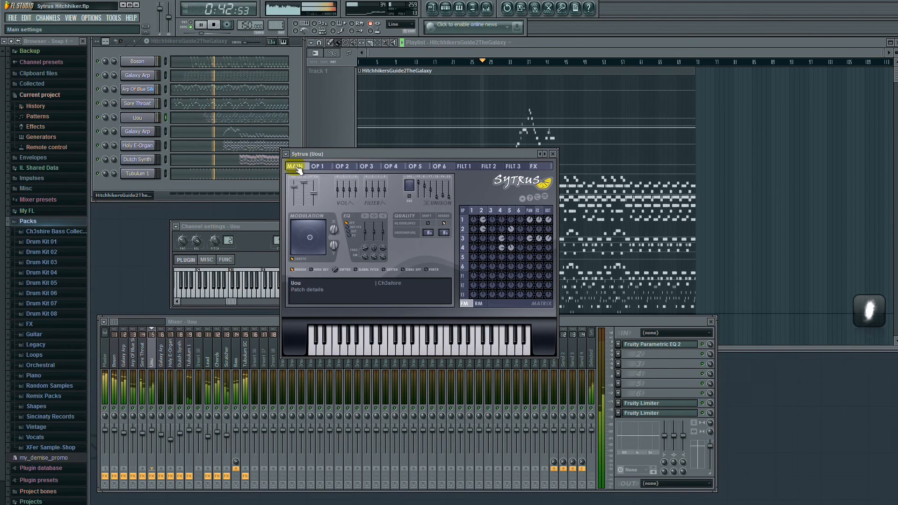
# Step: View the effects settings of the second Galaxy Arp channel's Sytrus patch and close it
pyautogui.click(137, 131)
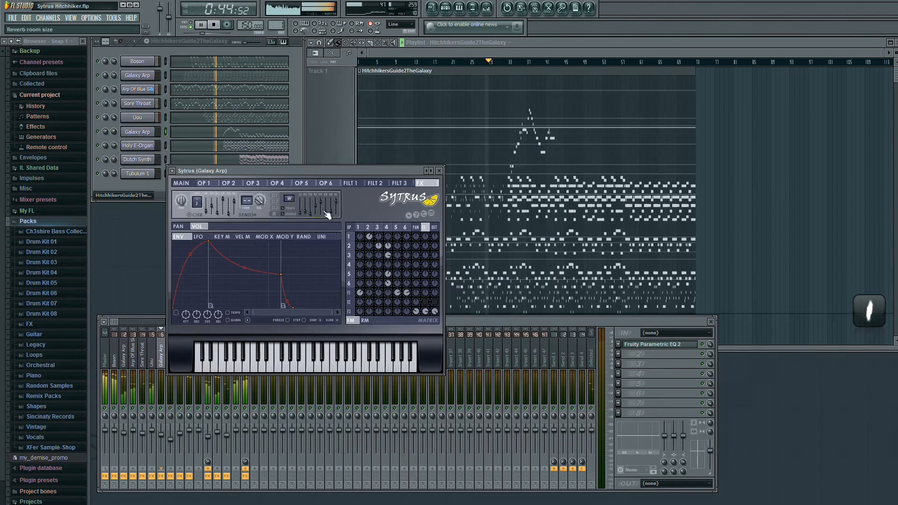
pyautogui.moveTo(358, 172); pyautogui.dragTo(396, 175)
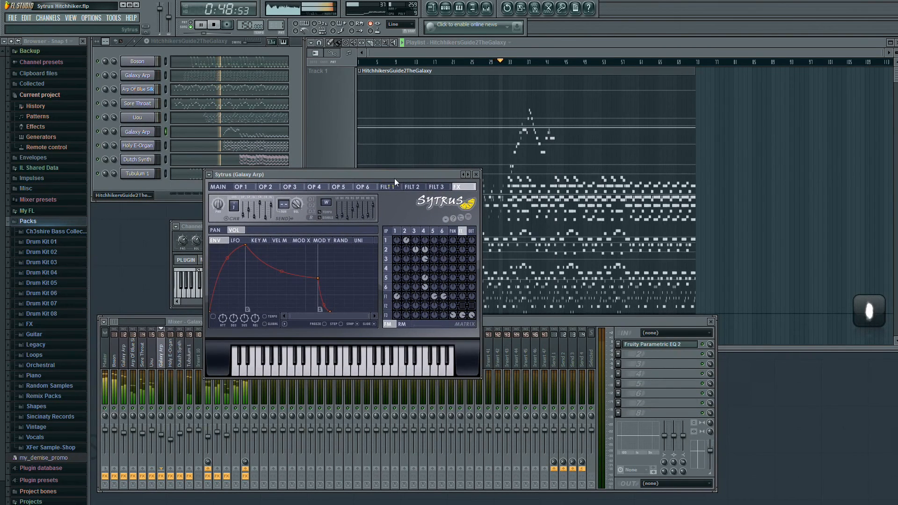
pyautogui.click(476, 175)
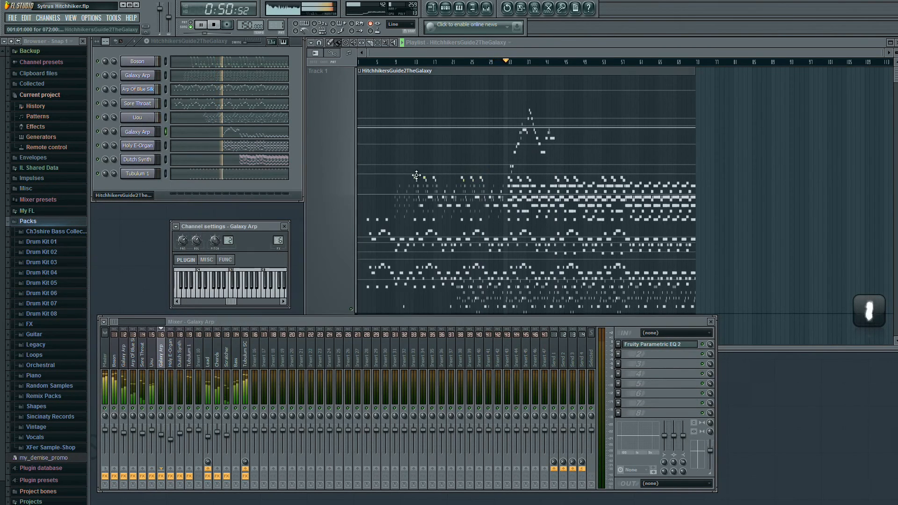
# Step: Open the Holy E-Organ channel's Sytrus patch and examine operators 1 to 5
pyautogui.click(156, 147)
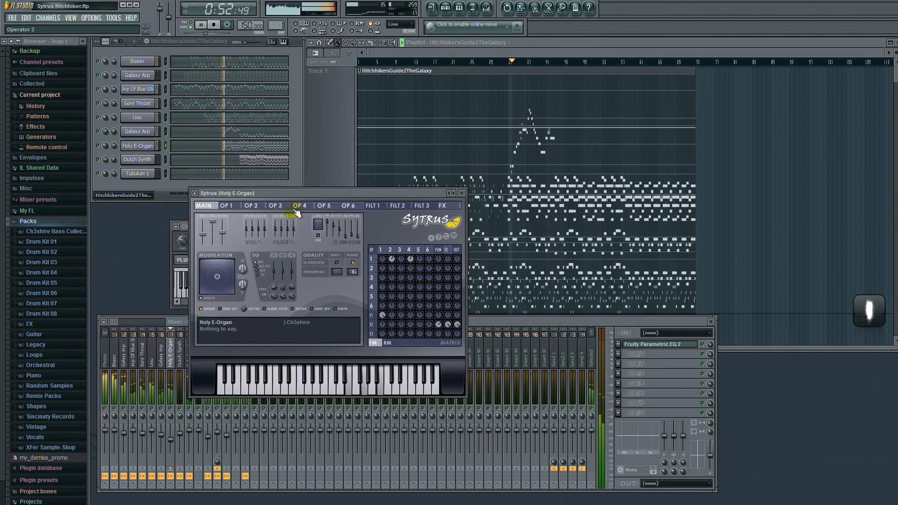
pyautogui.click(238, 208)
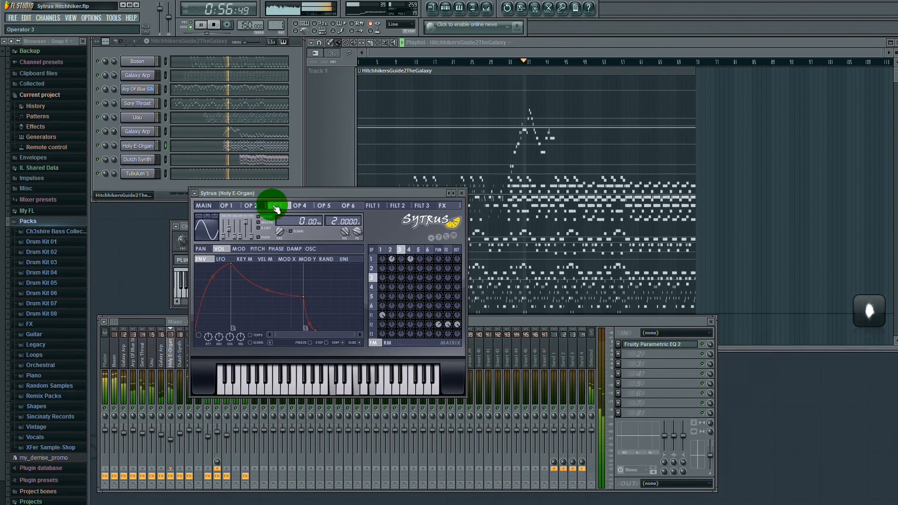
pyautogui.click(309, 206)
pyautogui.click(323, 205)
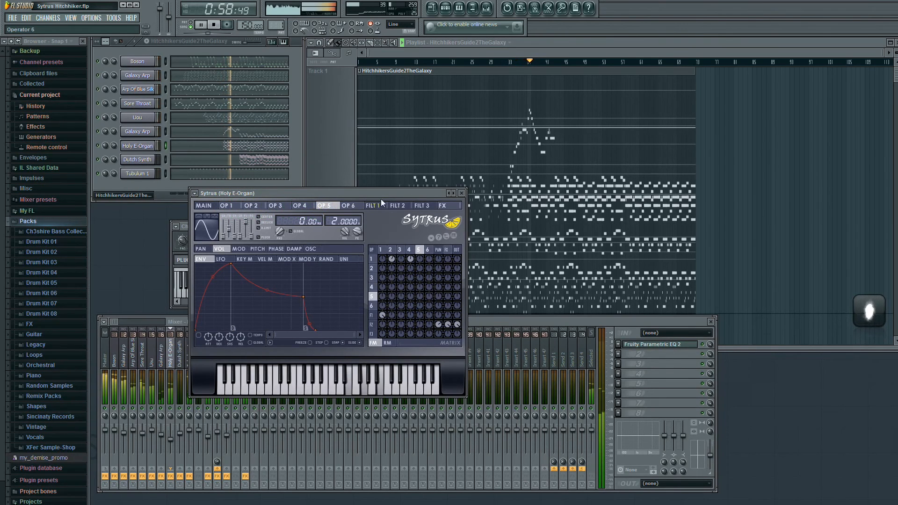
# Step: Open the Dutch Synth channel's Sytrus patch, examine its main settings, operators 1 to 6 and filter 1, and close it
pyautogui.click(137, 159)
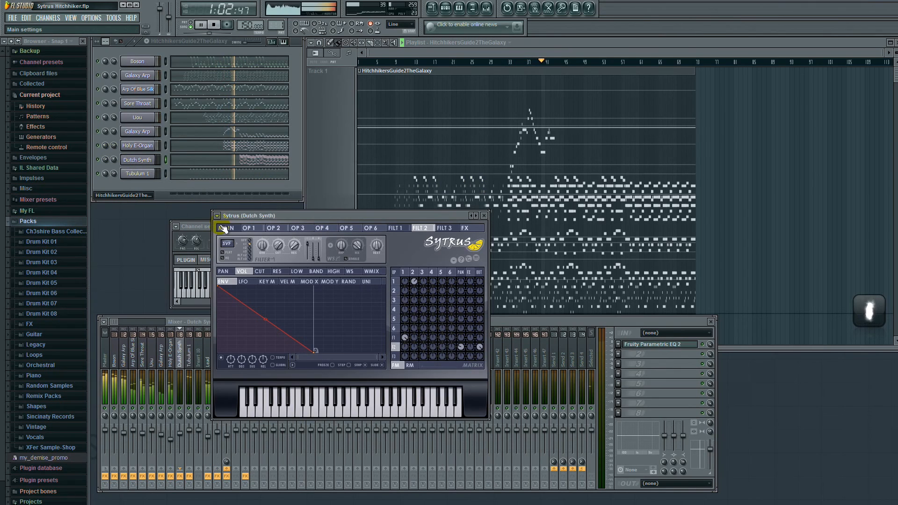
pyautogui.click(224, 228)
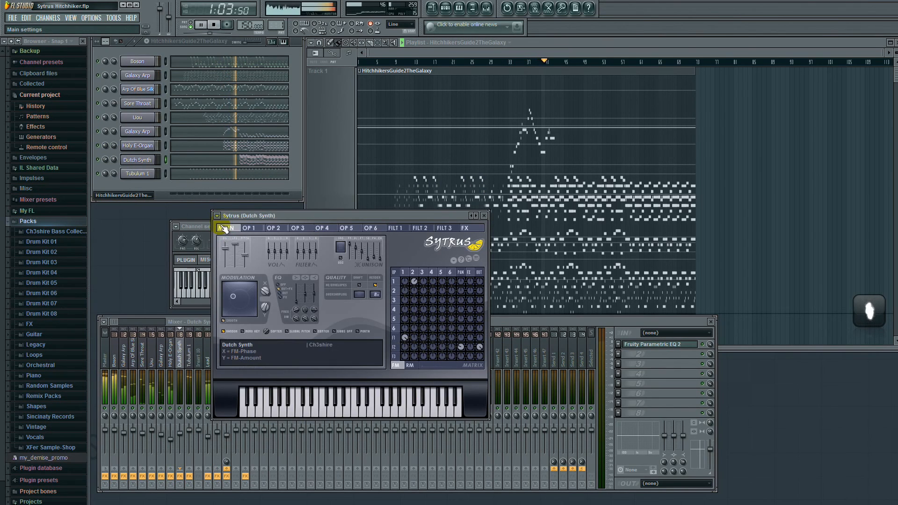
pyautogui.click(257, 230)
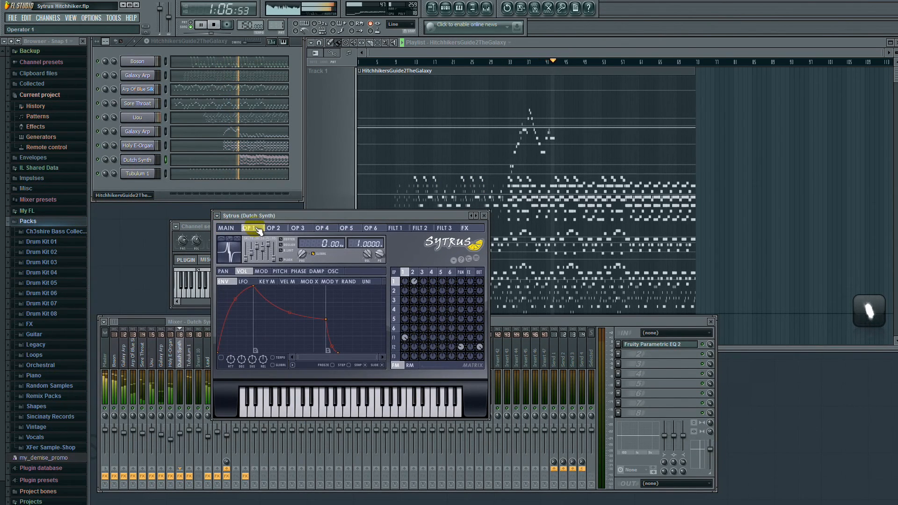
pyautogui.click(275, 228)
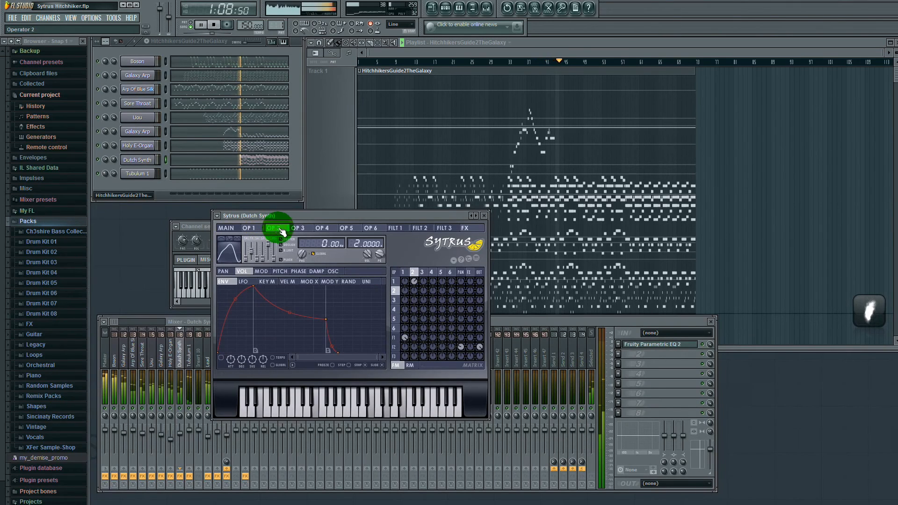
pyautogui.click(302, 229)
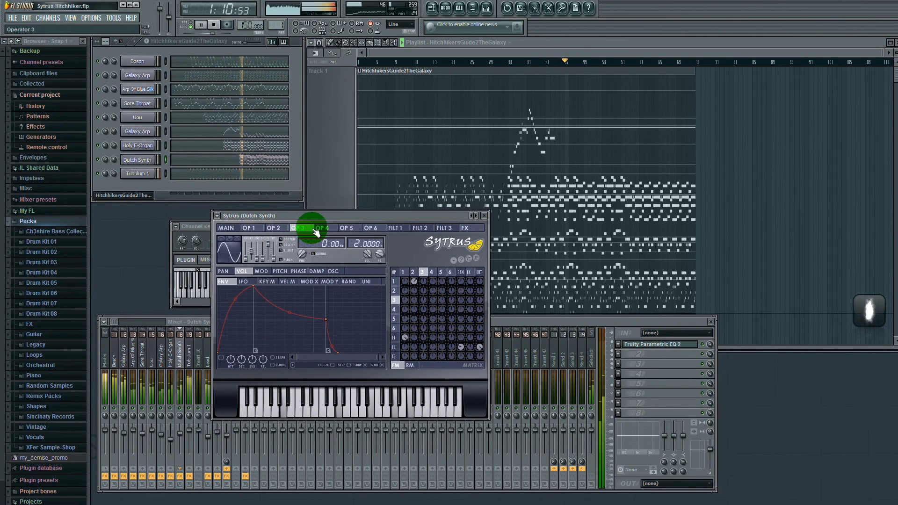
pyautogui.click(322, 228)
pyautogui.click(349, 228)
pyautogui.click(384, 230)
pyautogui.click(392, 229)
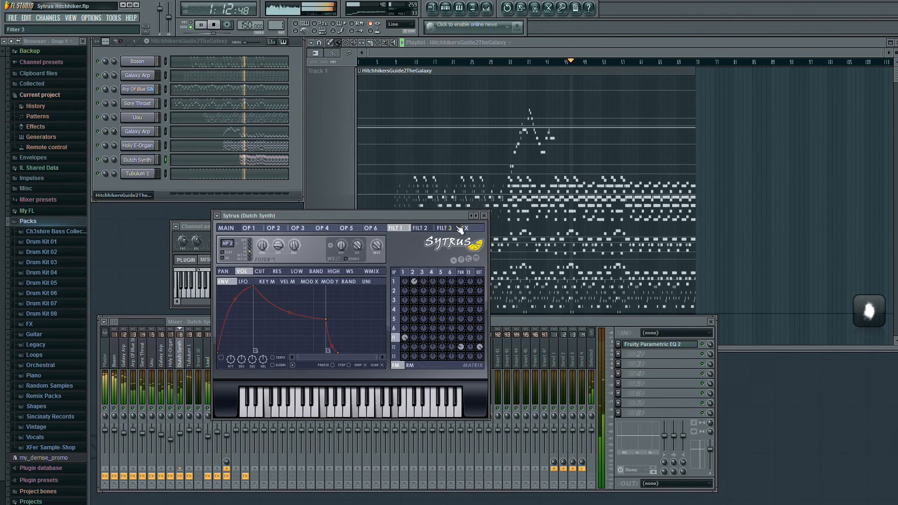
pyautogui.click(484, 216)
# Step: Open the Tubulum 1 channel's Sytrus patch and examine operators 2 to 6 and filter 1
pyautogui.click(138, 173)
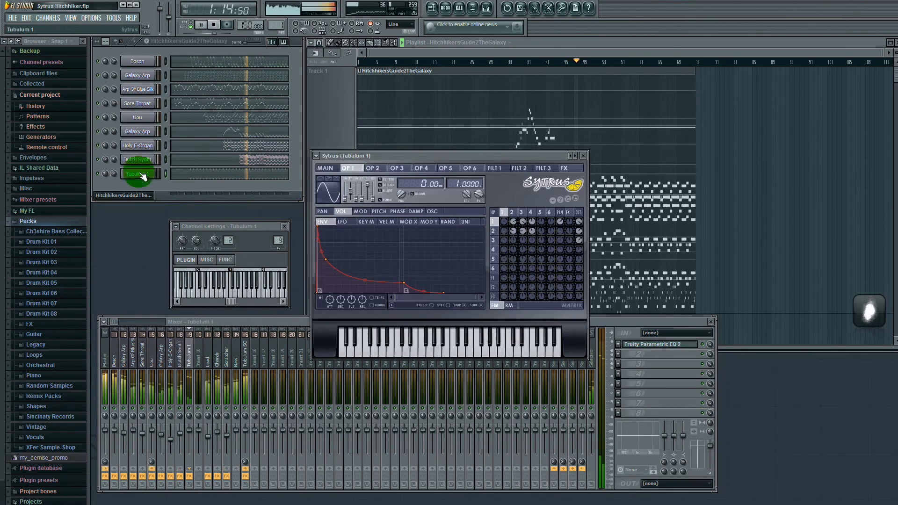
pyautogui.click(373, 169)
pyautogui.click(396, 169)
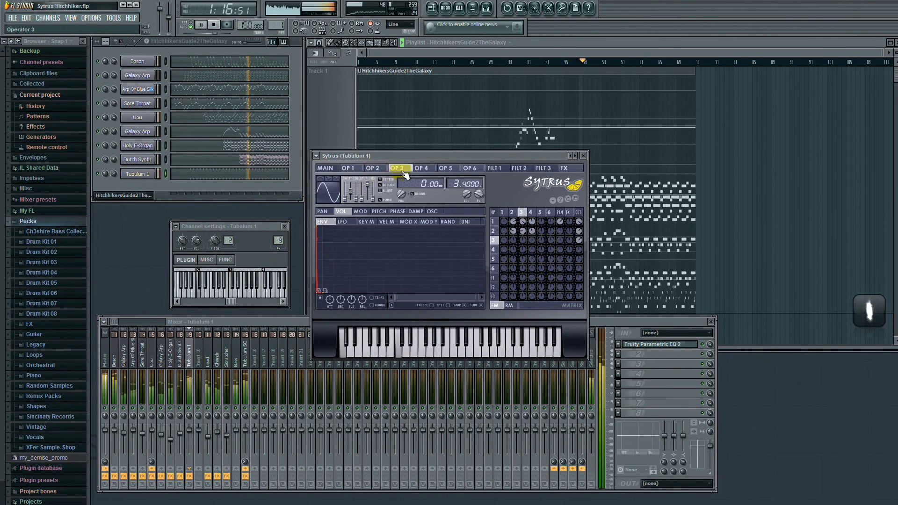
pyautogui.click(421, 170)
pyautogui.click(445, 168)
pyautogui.click(470, 168)
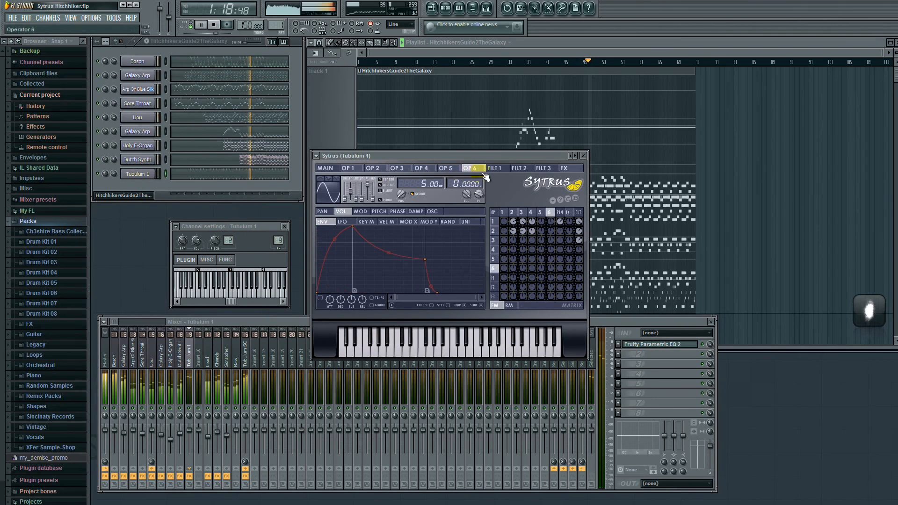
pyautogui.click(495, 169)
# Step: Review the Tubulum 1 patch's operators from 6 back to 1, view its main settings and close it
pyautogui.click(469, 169)
pyautogui.click(445, 168)
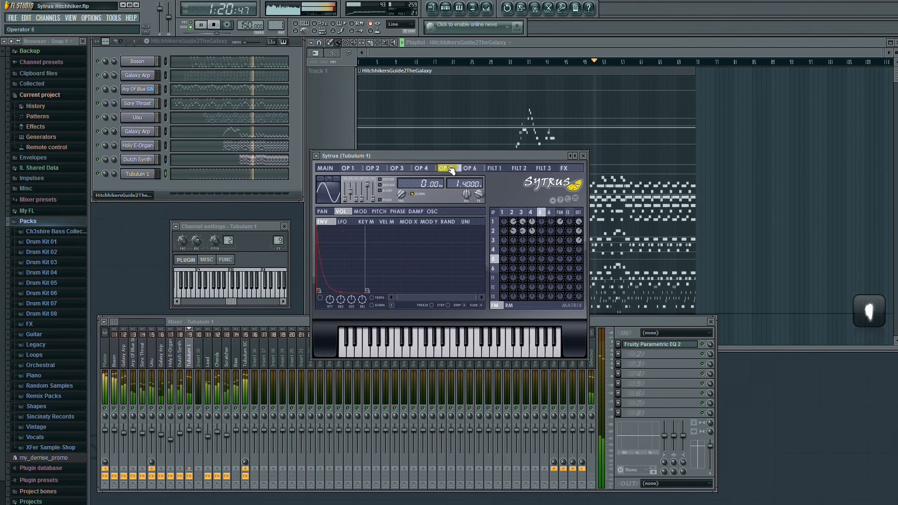
pyautogui.click(421, 168)
pyautogui.click(397, 168)
pyautogui.click(372, 168)
pyautogui.click(348, 168)
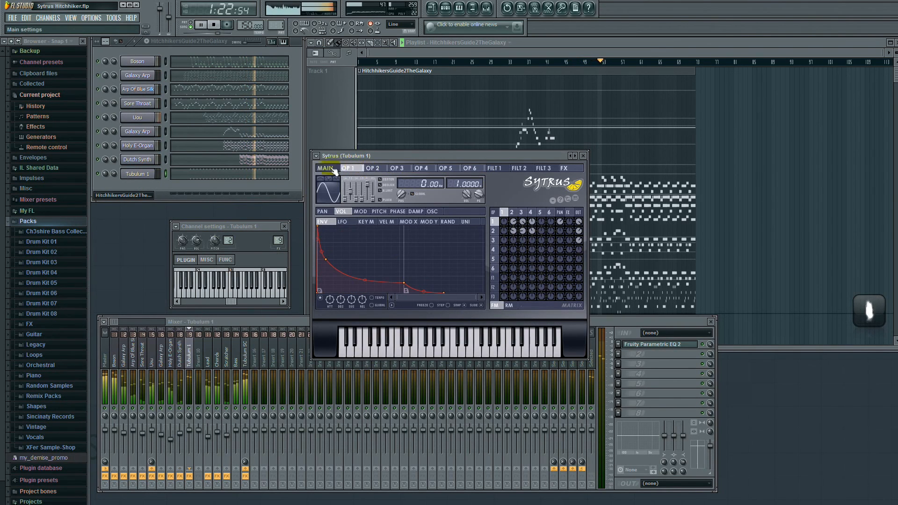
pyautogui.click(333, 169)
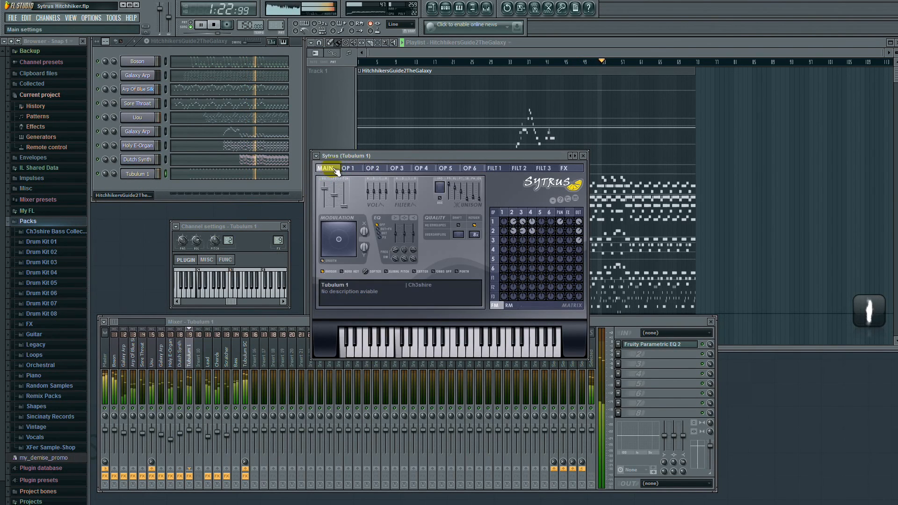
pyautogui.click(583, 155)
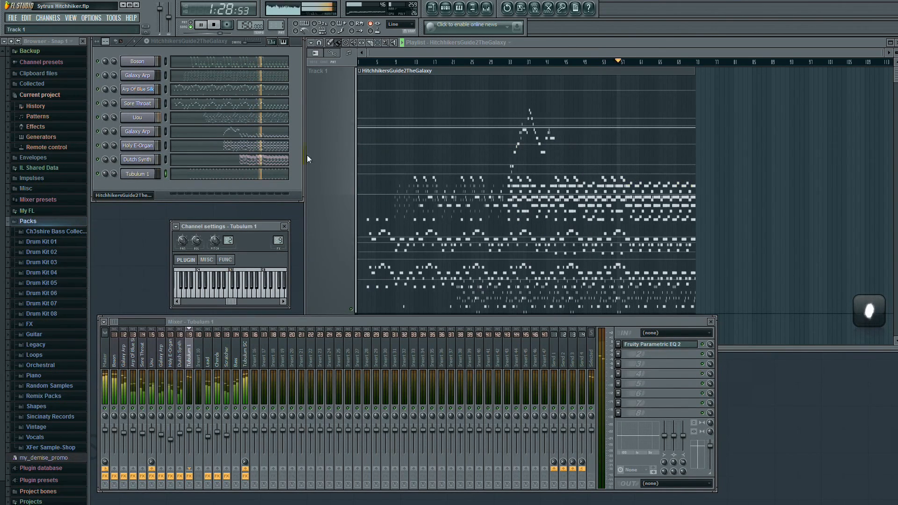
# Step: Open the Sore Throat channel's Sytrus patch, compare operators 1 and 2, return to its main settings and close it
pyautogui.click(147, 105)
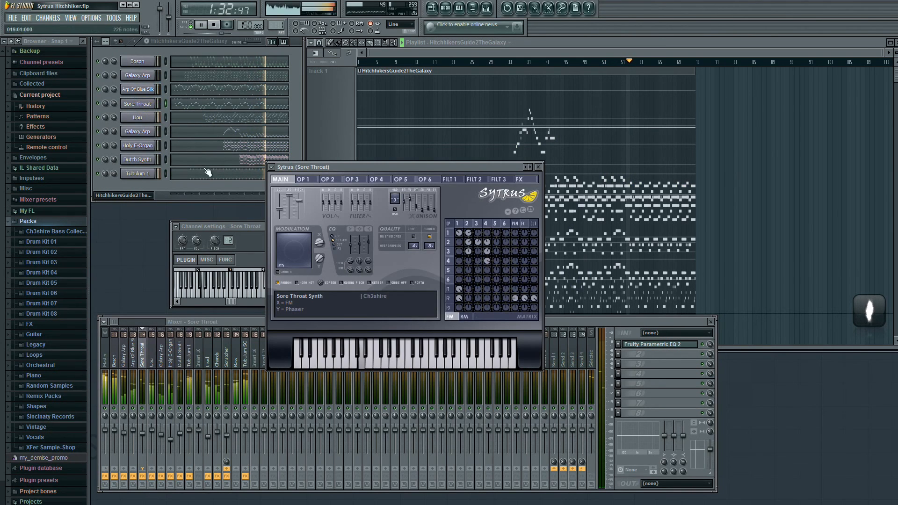
pyautogui.click(305, 181)
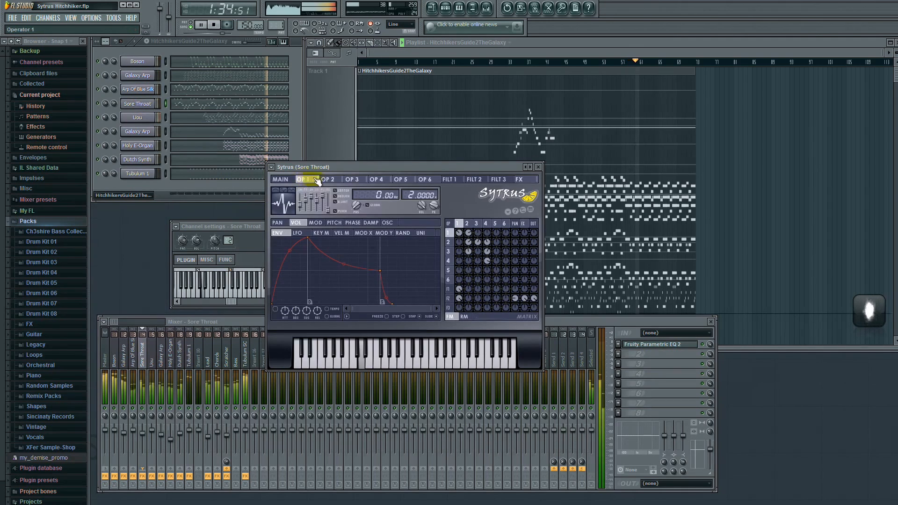
pyautogui.click(329, 181)
pyautogui.click(311, 181)
pyautogui.click(331, 182)
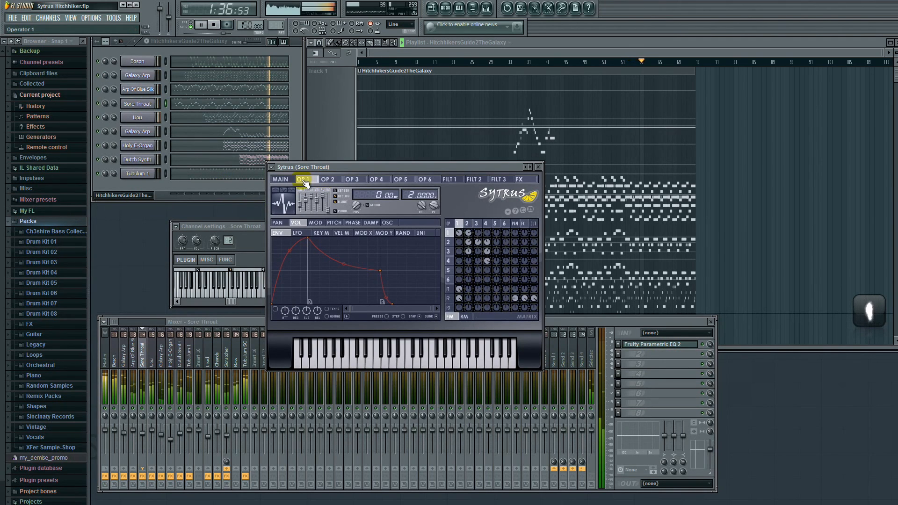
pyautogui.click(287, 182)
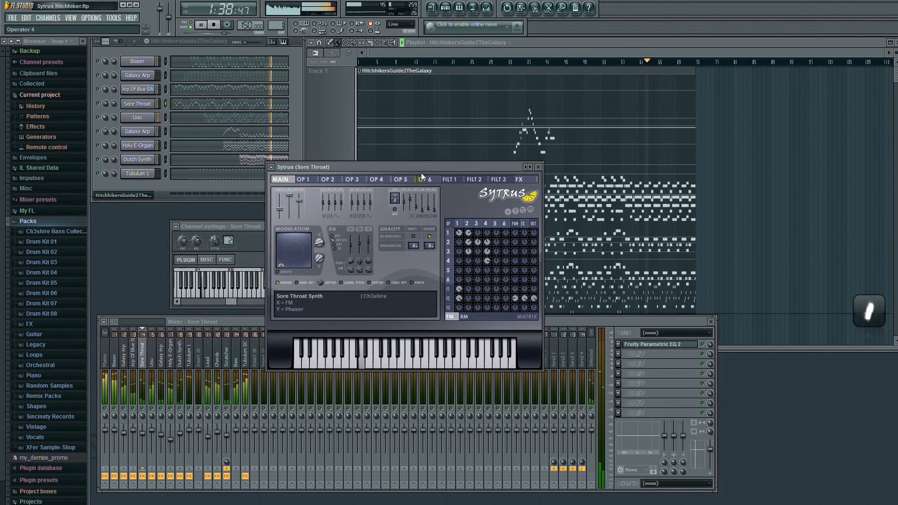
pyautogui.click(538, 167)
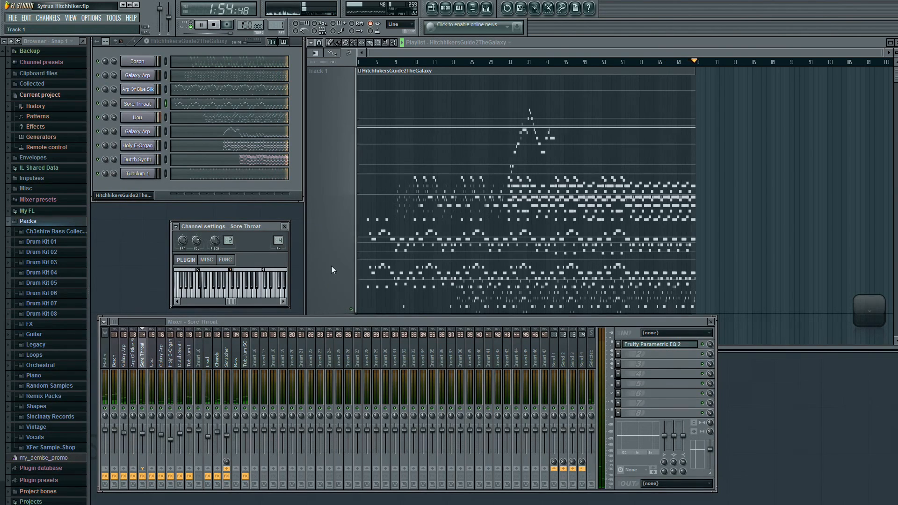
# Step: Stop the song's playback
pyautogui.press('space')
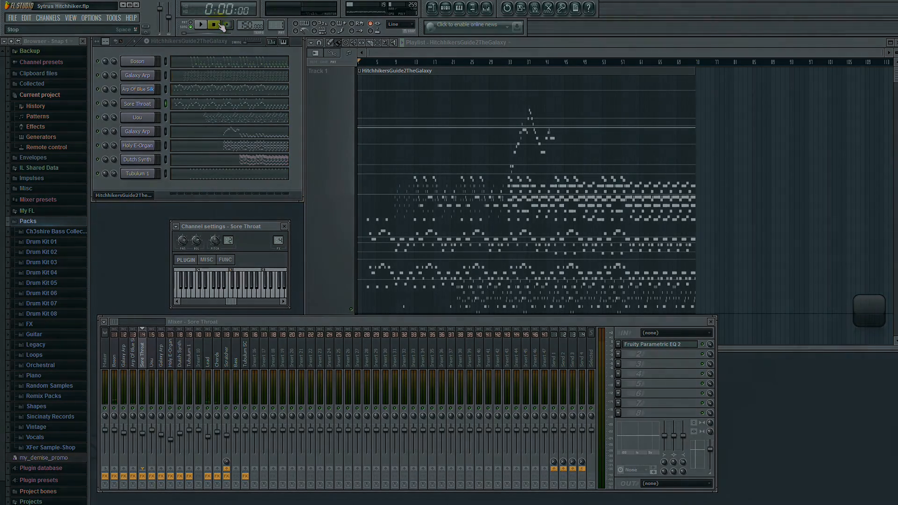